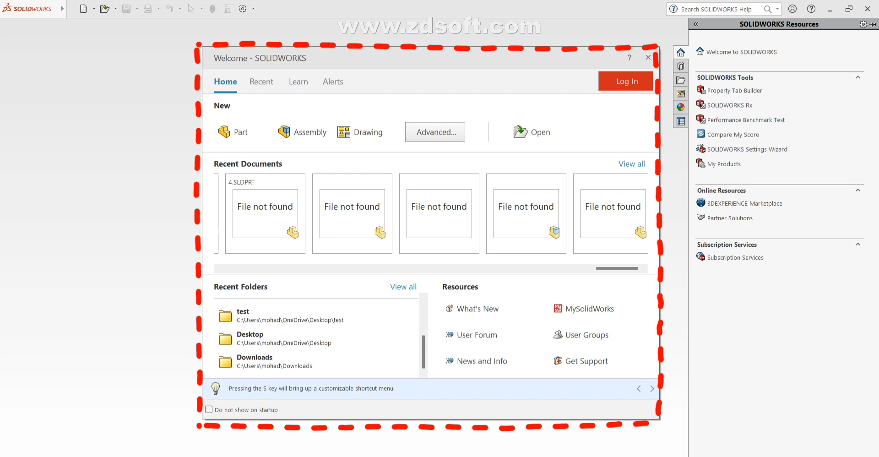
Dismiss the welcome window and create a new part document.
left_click(648, 58)
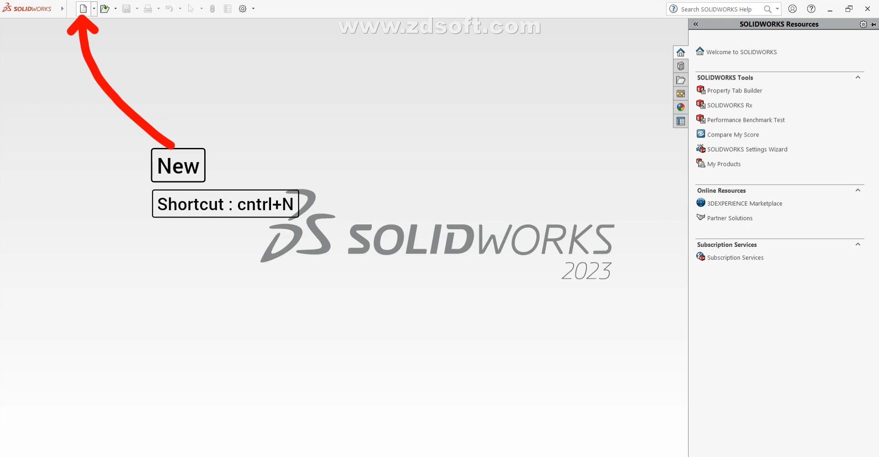
left_click(82, 8)
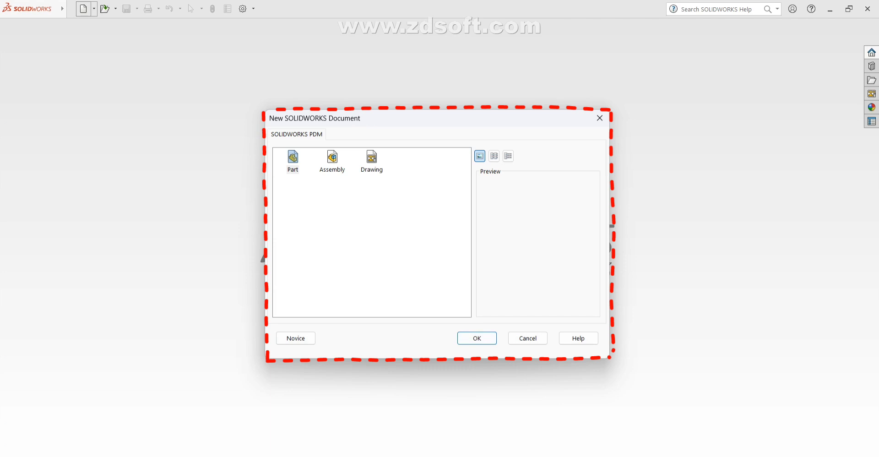
left_click(293, 160)
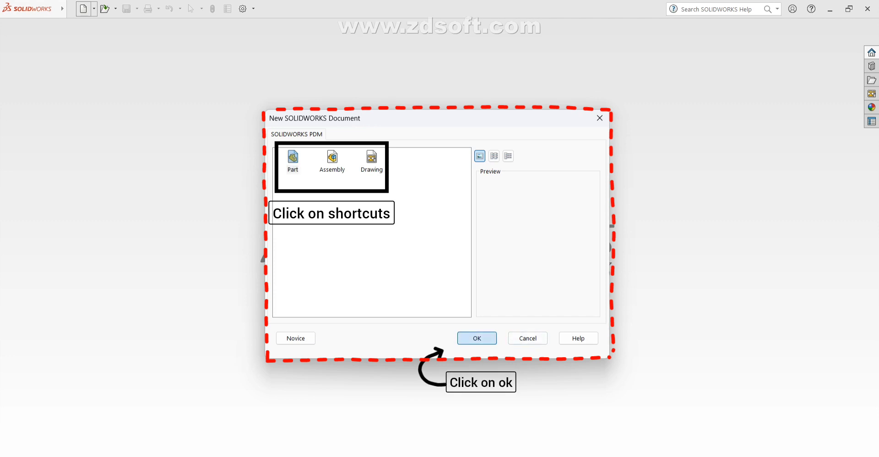
left_click(477, 338)
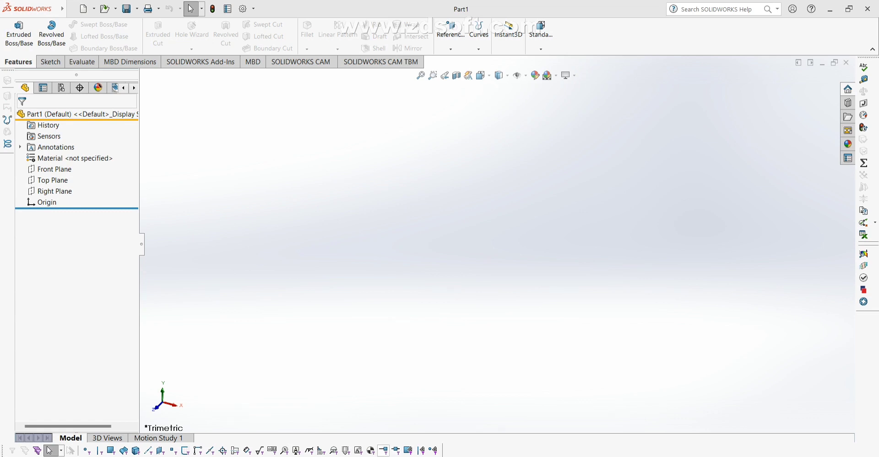
Look through the sketch commands and return to the feature commands.
mouse_move(390, 456)
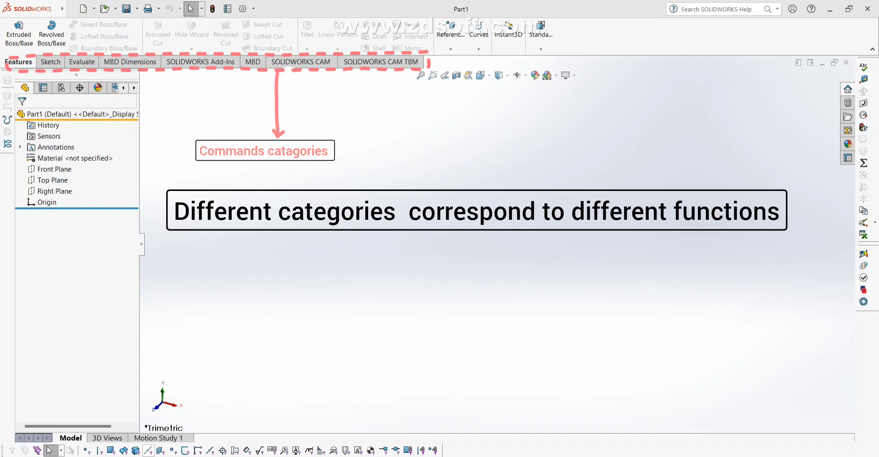
left_click(50, 61)
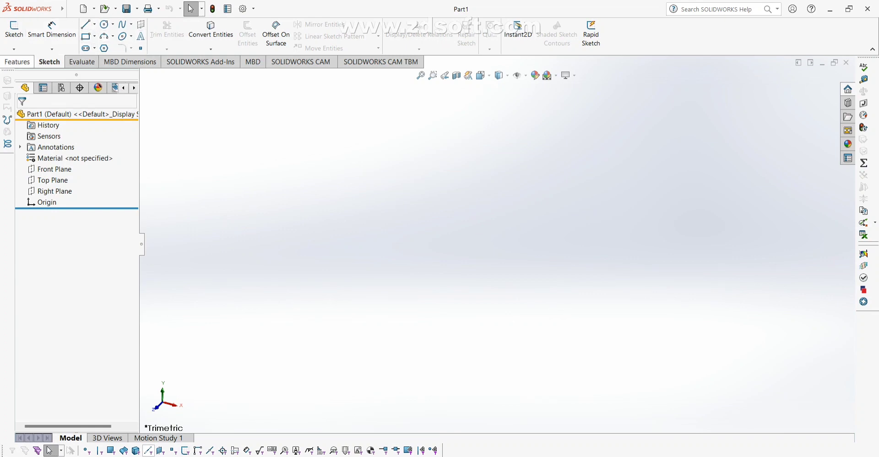
left_click(17, 62)
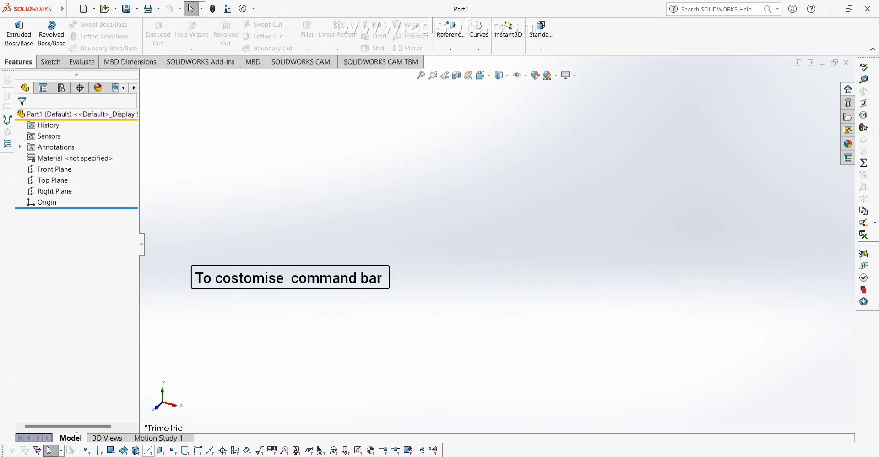
Add the Surfaces category to the CommandManager and remove it again.
right_click(212, 63)
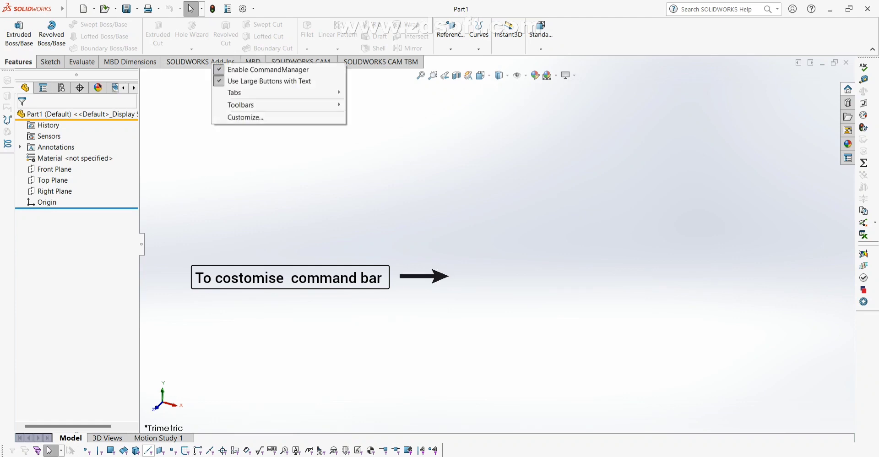
key("Escape")
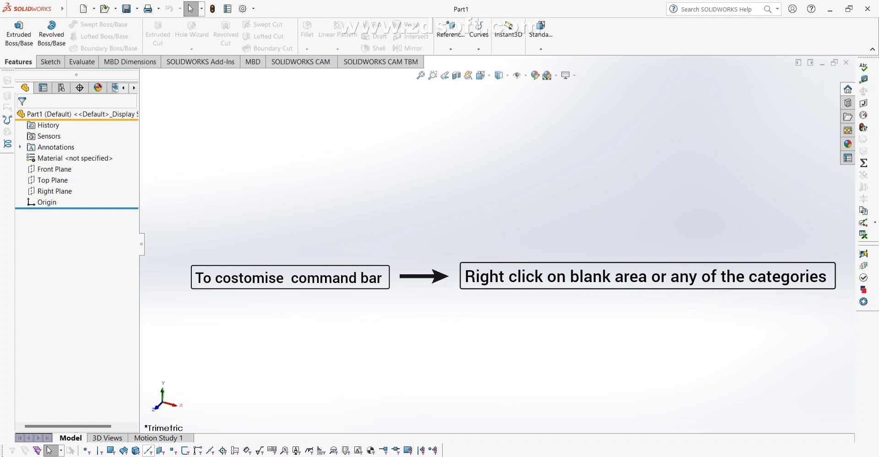
right_click(700, 41)
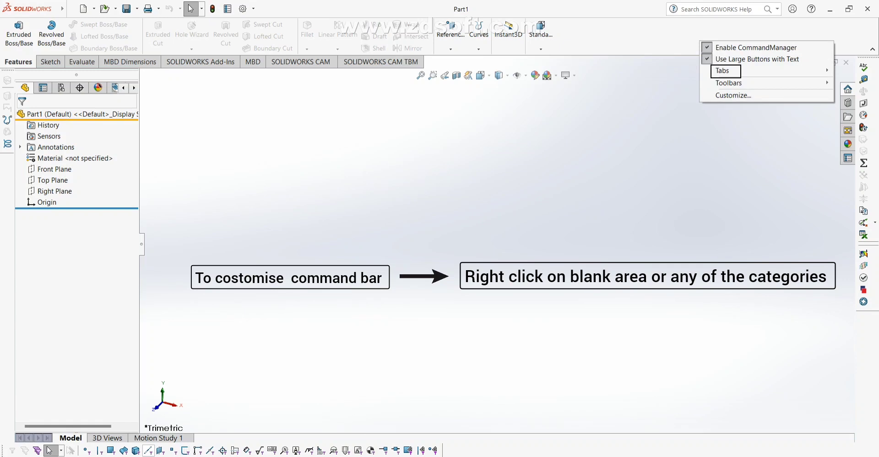
right_click(679, 35)
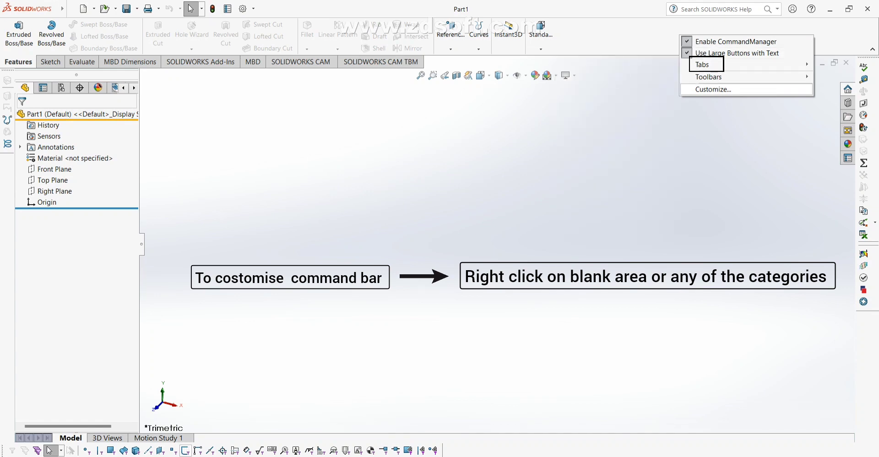
mouse_move(728, 64)
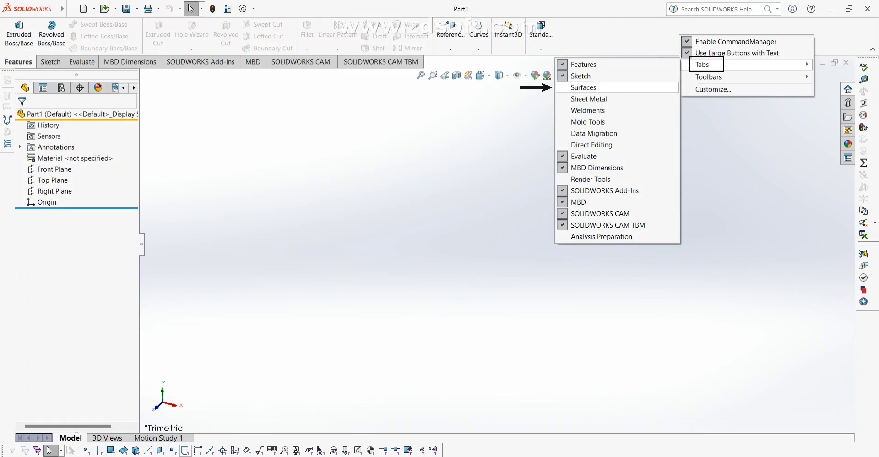
left_click(583, 87)
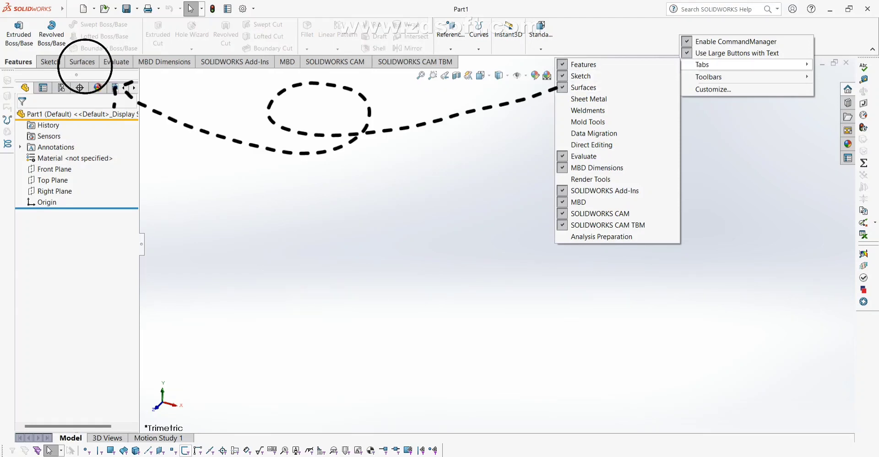
left_click(564, 87)
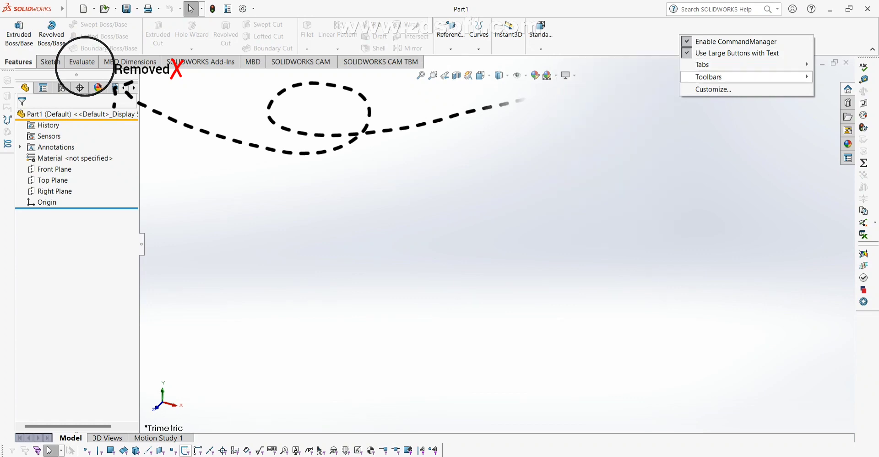
Examine the list of available toolbars and the Customize dialog's toolbar settings, and leave the dialog without changes.
mouse_move(709, 77)
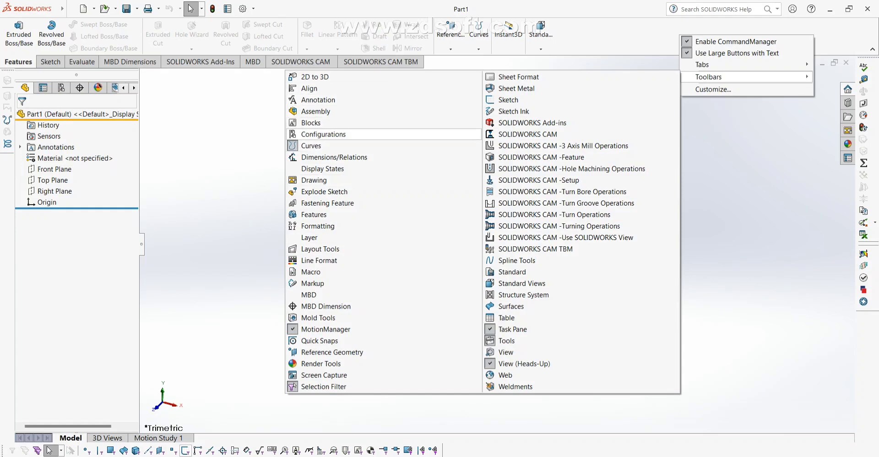
key("Escape")
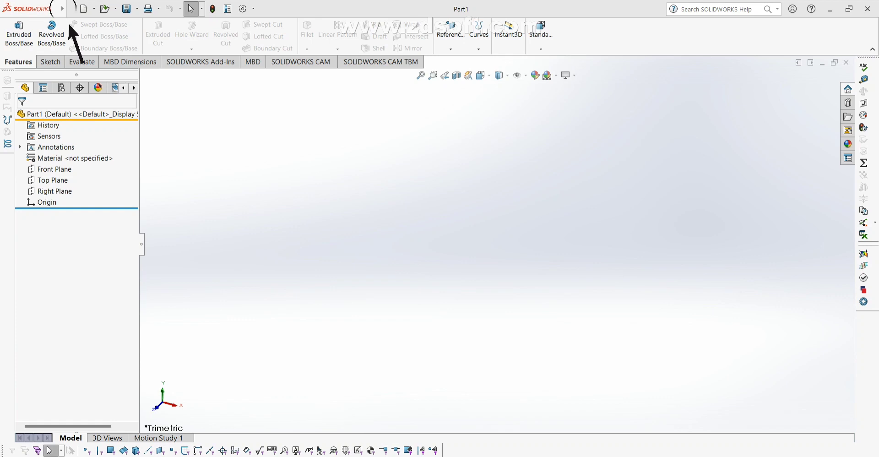
mouse_move(63, 9)
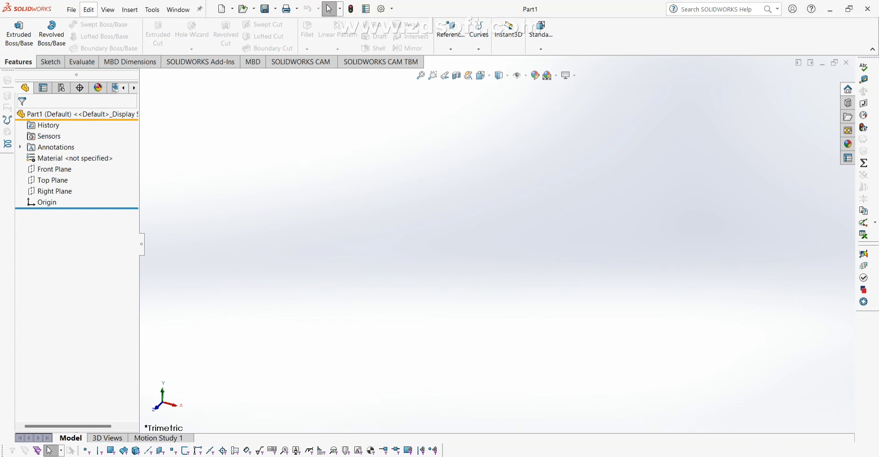
left_click(153, 10)
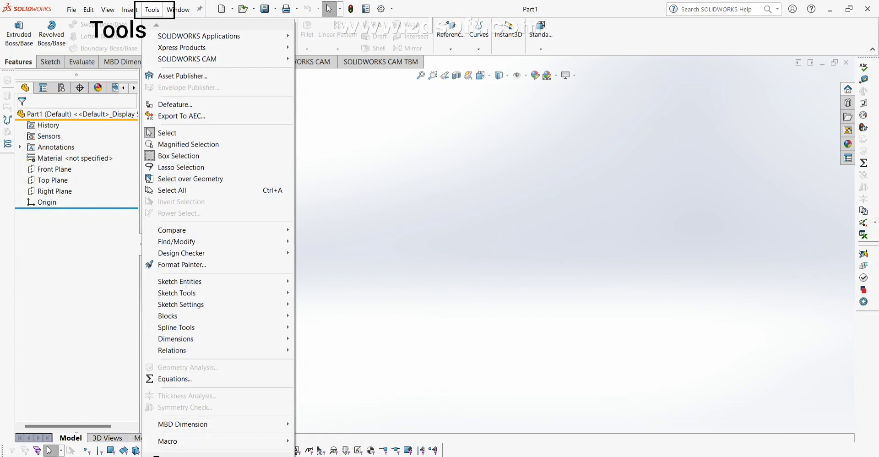
mouse_move(156, 455)
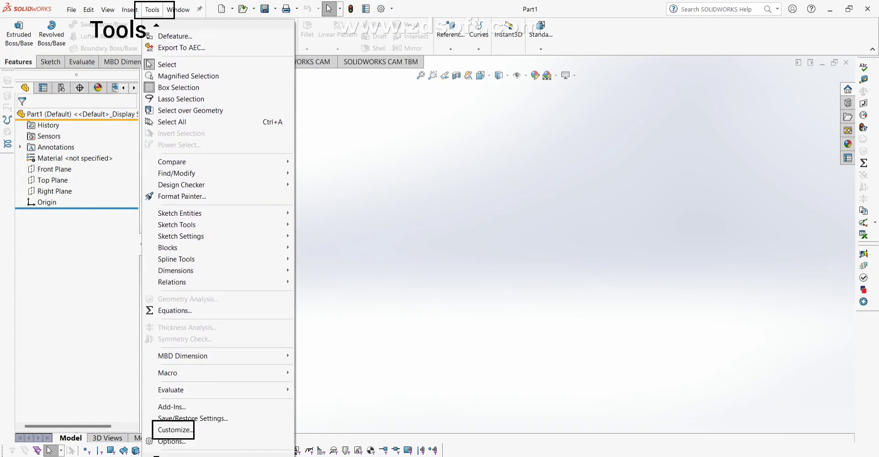
left_click(175, 429)
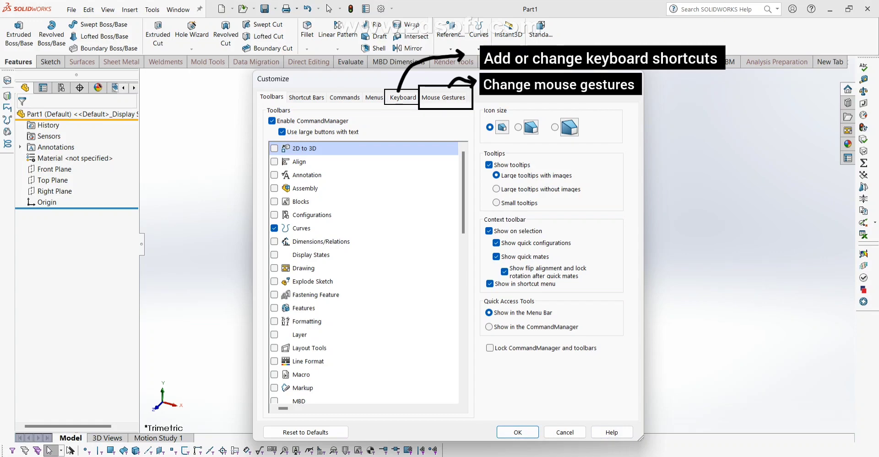
left_click(565, 432)
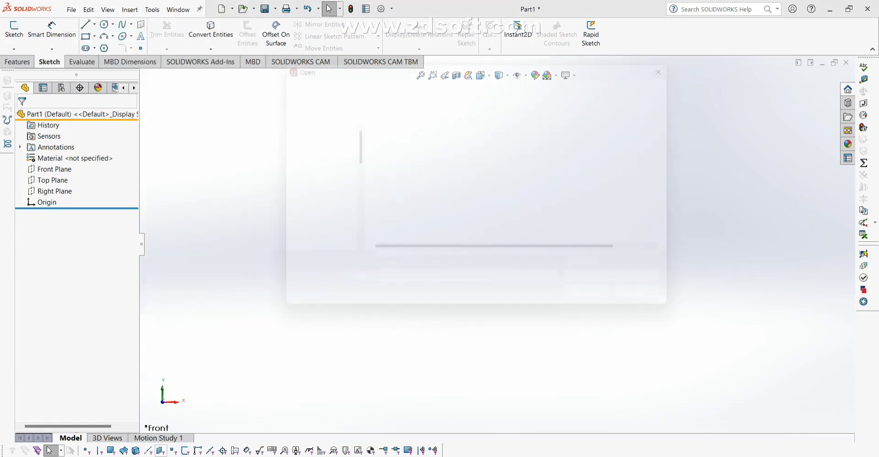
Open button.SLDPRT from the test folder and fit the whole button model in the view.
left_click(409, 143)
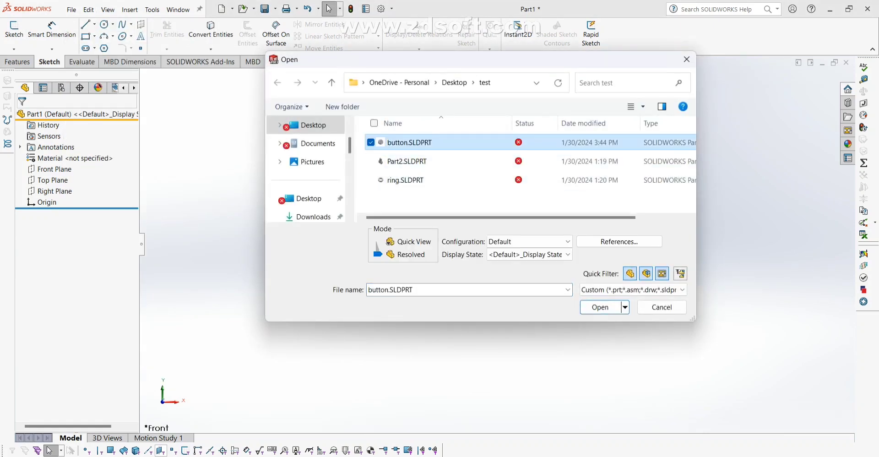
key("Return")
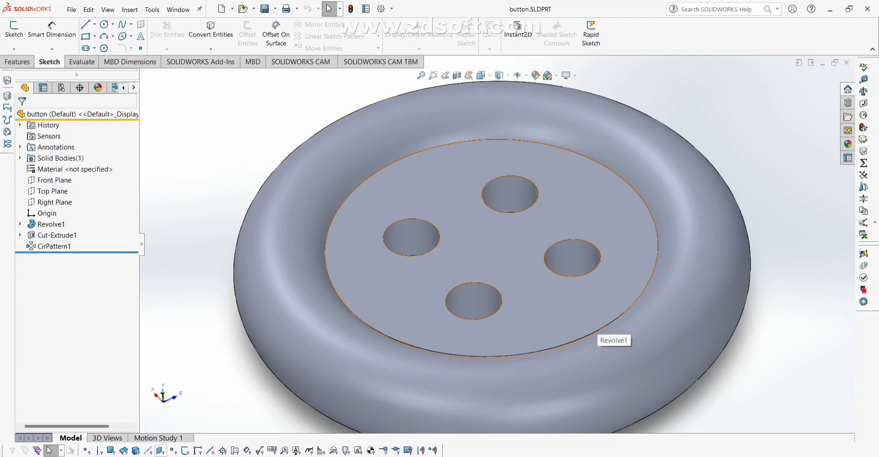
left_click(420, 75)
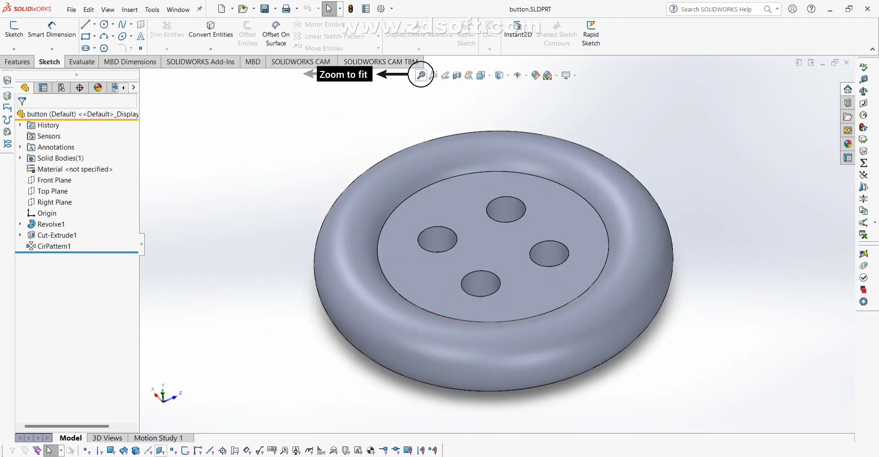
left_click(421, 75)
scroll(493, 247, "up", 10)
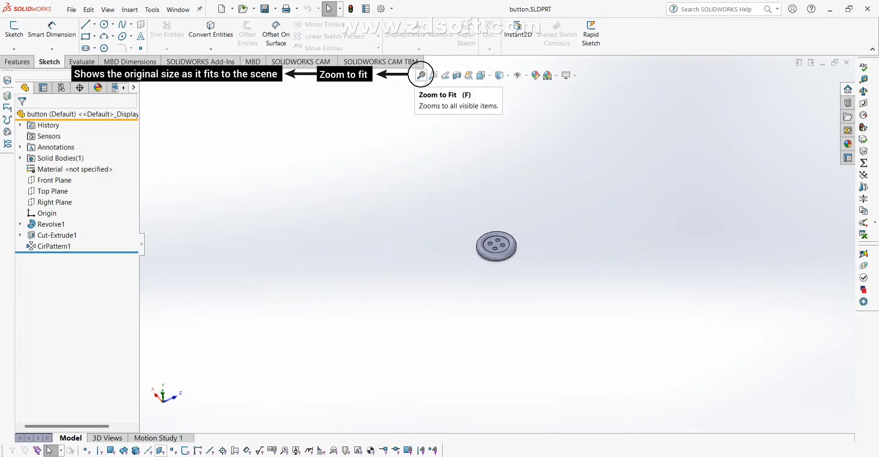
left_click(420, 75)
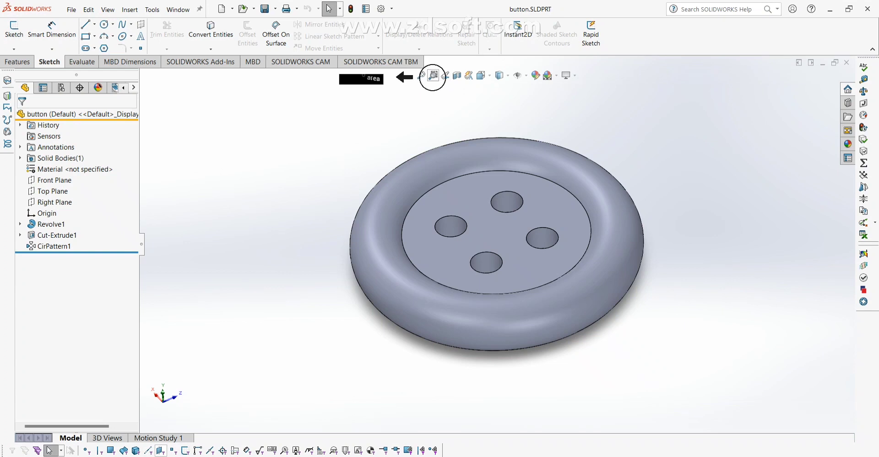
Zoom to the area around one of the button's holes and go back to the previous view of the whole model.
left_click(433, 76)
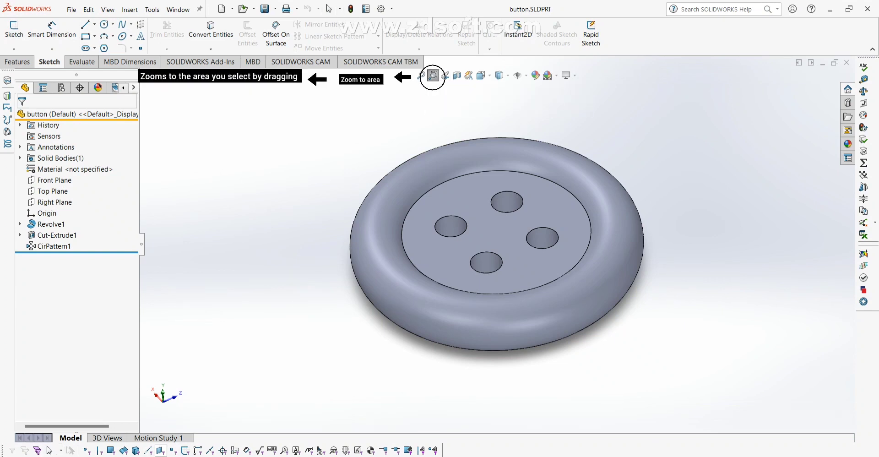
left_click_drag(428, 215, 475, 242)
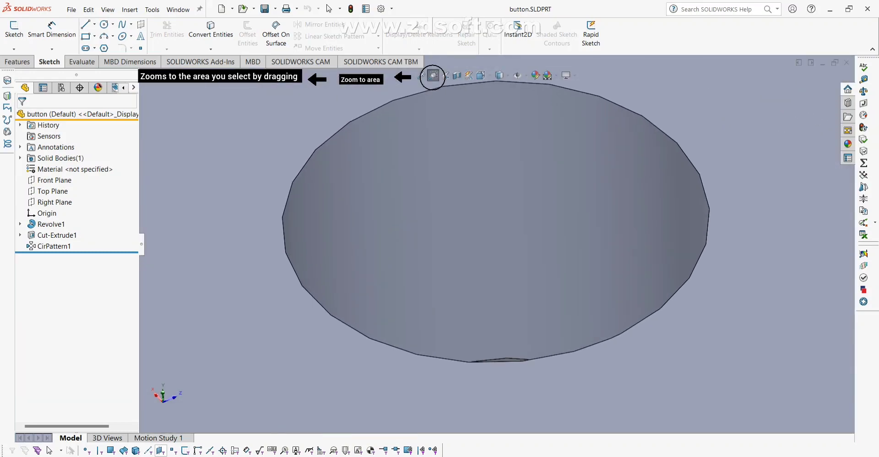
scroll(497, 244, "up", 2)
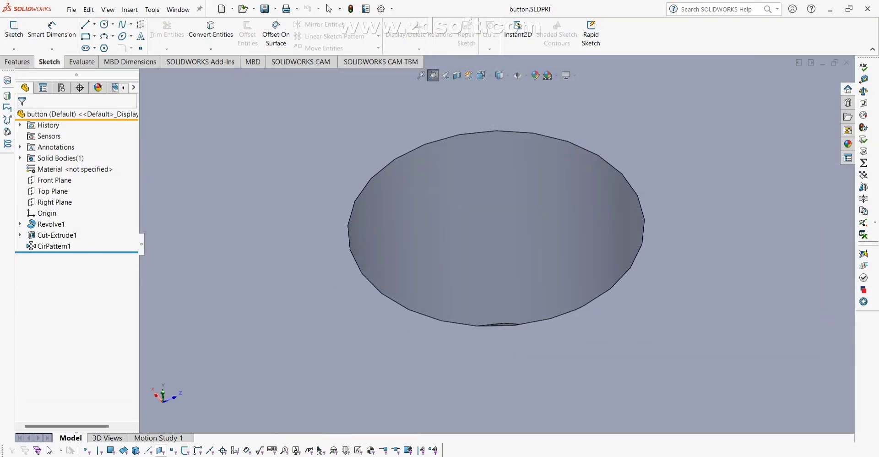
left_click(446, 75)
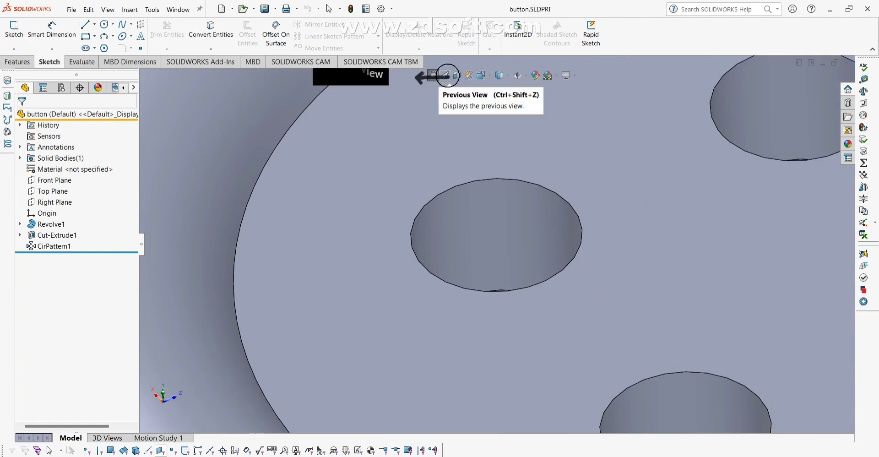
left_click(446, 75)
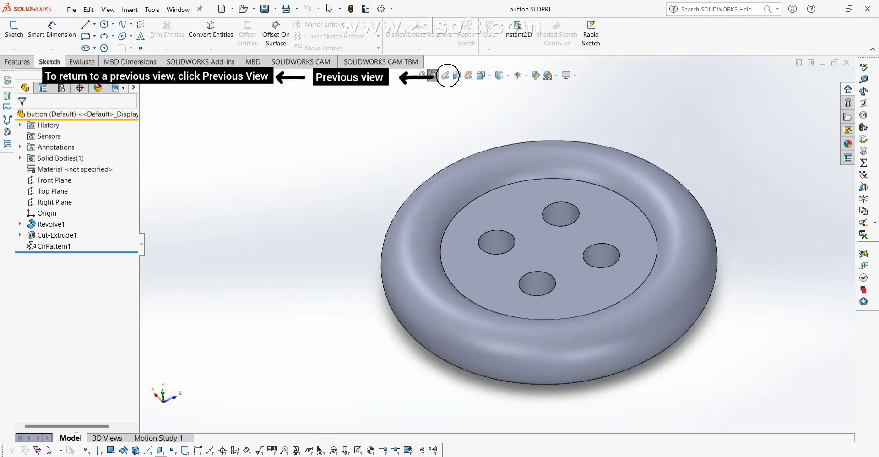
left_click(445, 75)
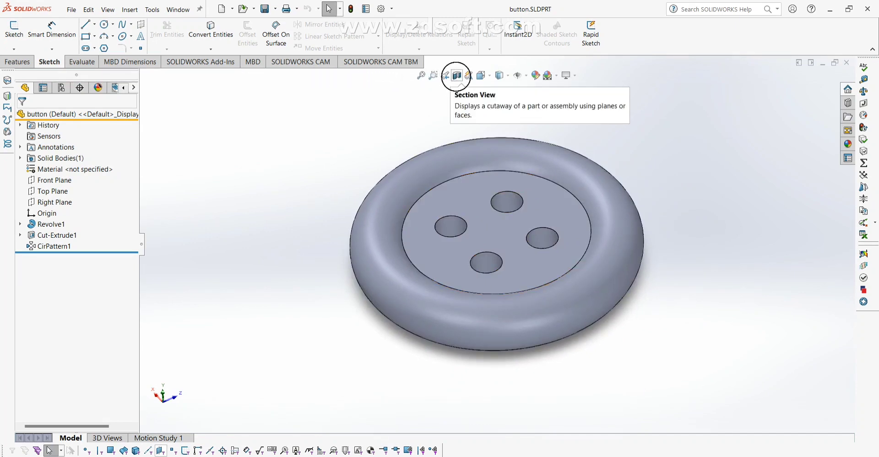
Apply a planar section view of the button referenced to the Front Plane with an offset of -11 mm.
left_click(457, 75)
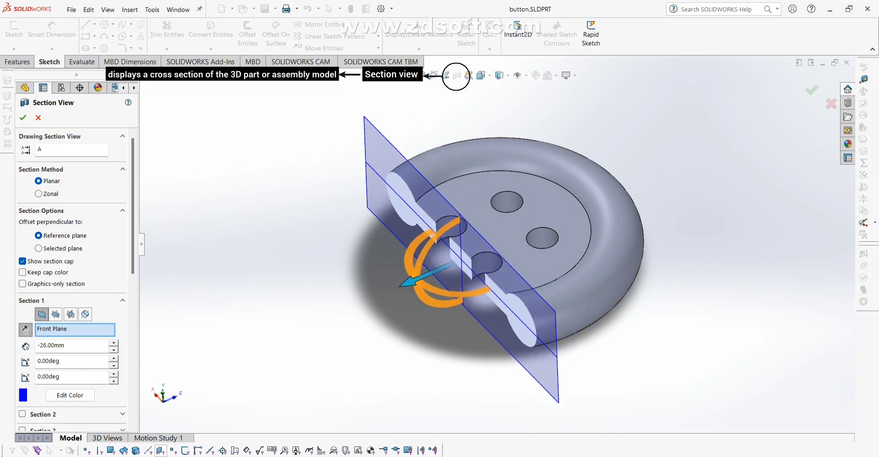
left_click_drag(410, 282, 430, 273)
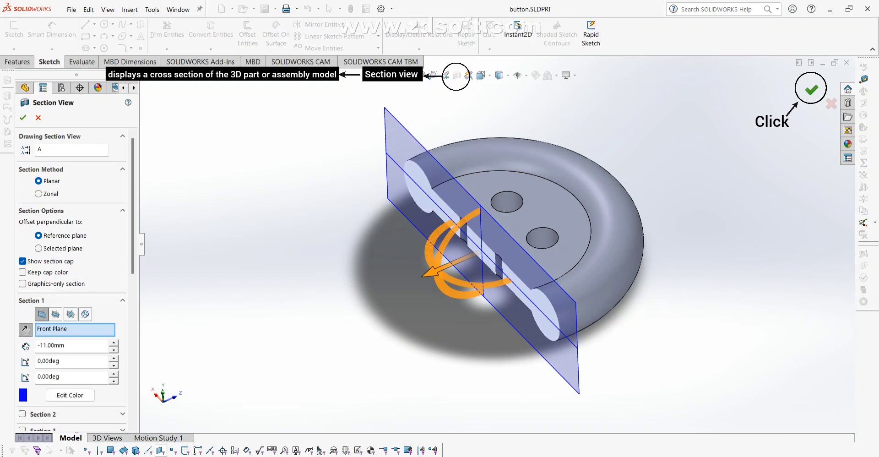
left_click(812, 90)
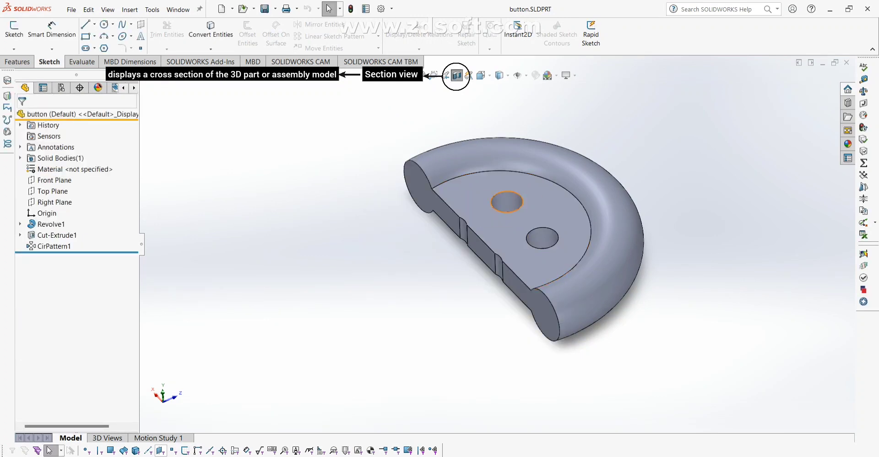
Turn off the section view to show the complete button model again.
scroll(492, 206, "up", 1)
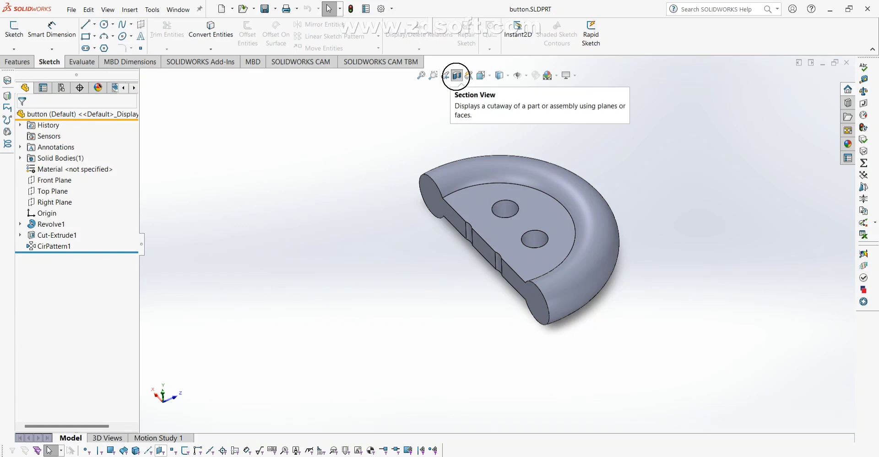
left_click(456, 76)
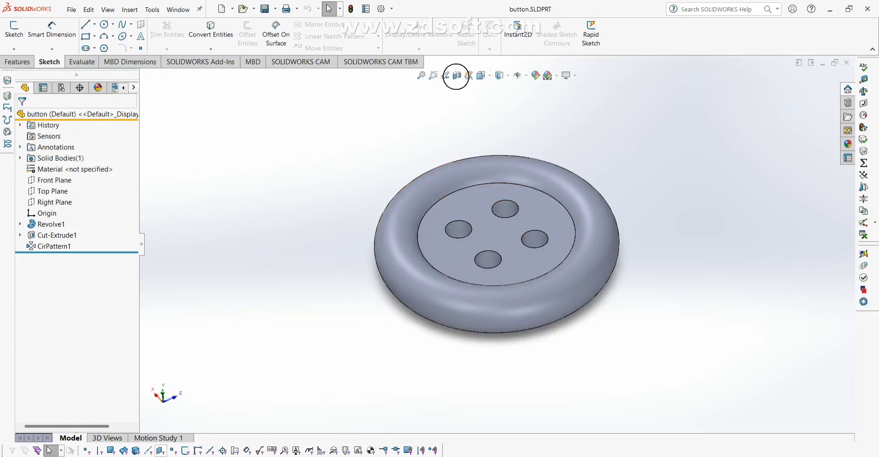
left_click(469, 75)
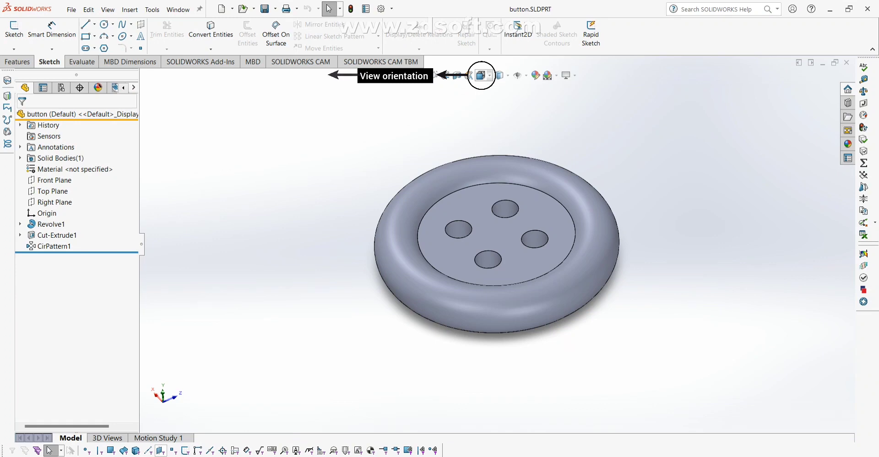
Use the View Selector to show the button from the top and from an angled corner view below.
left_click(482, 76)
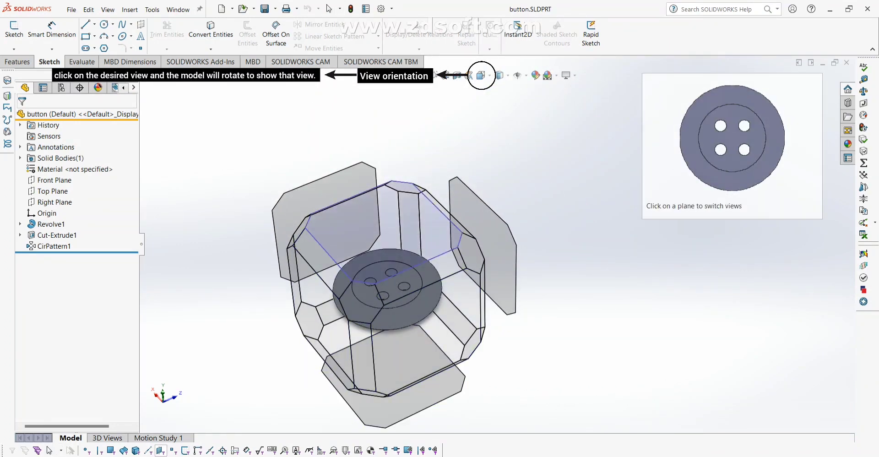
left_click(385, 231)
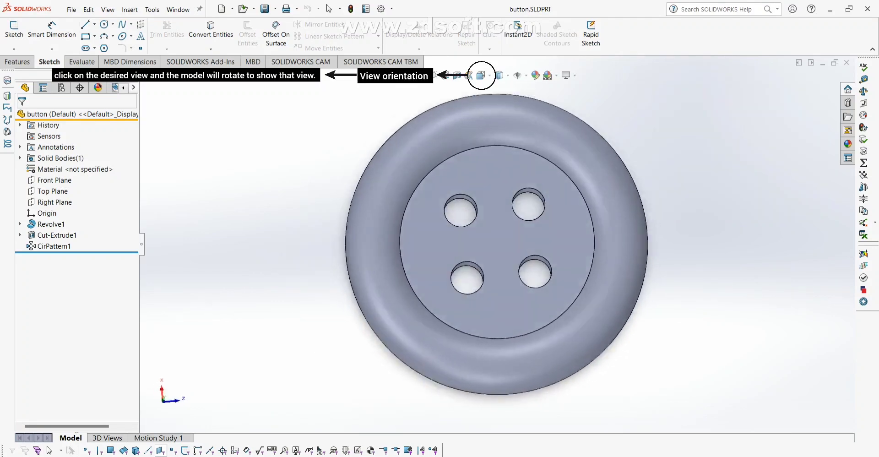
left_click(481, 75)
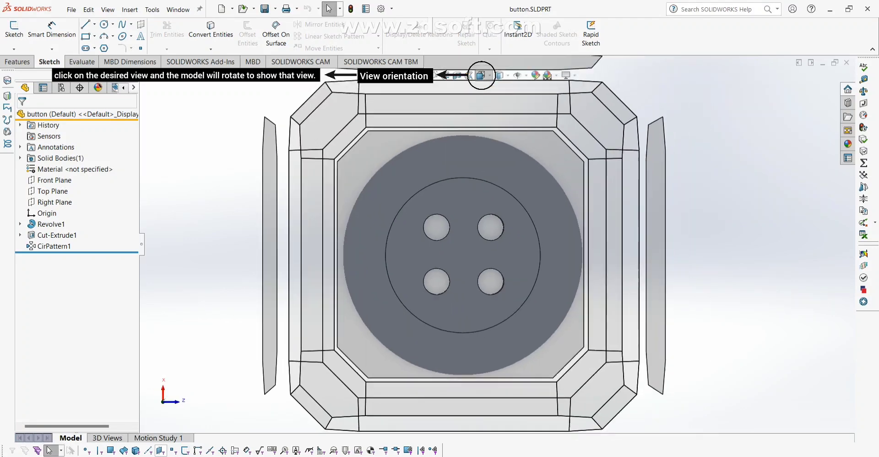
middle_click_drag(407, 259, 378, 295)
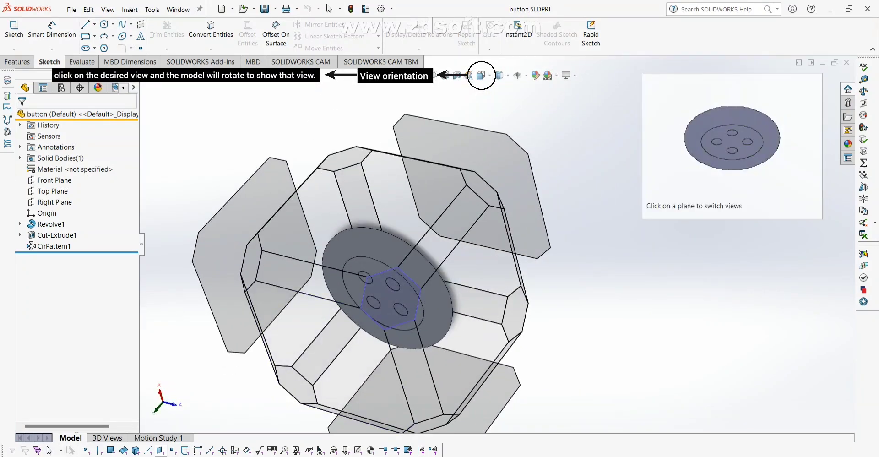
left_click(412, 279)
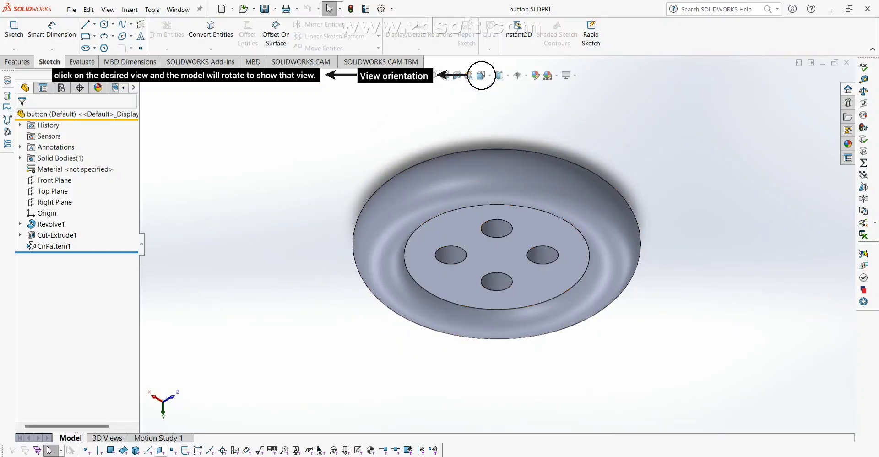
Use the View Selector to reorient the button to an angled corner view from above.
left_click(481, 76)
middle_click_drag(440, 284, 397, 222)
left_click(436, 297)
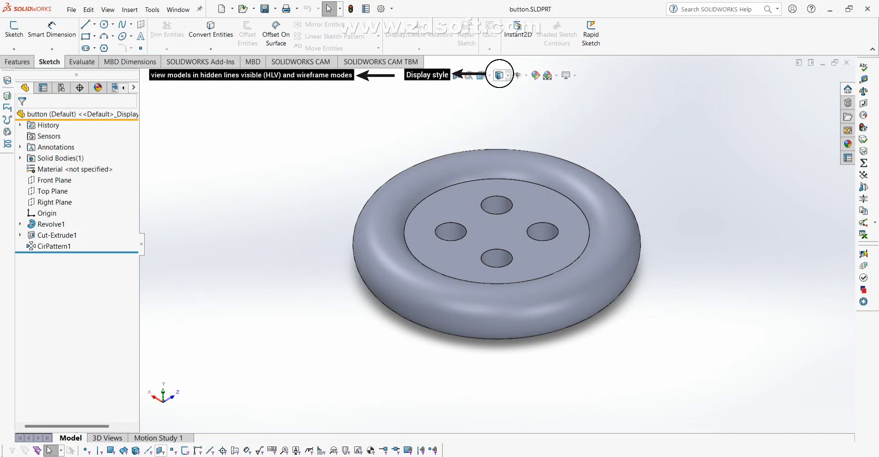
Show the button in the Hidden Lines Removed and Hidden Lines Visible display styles.
left_click(508, 75)
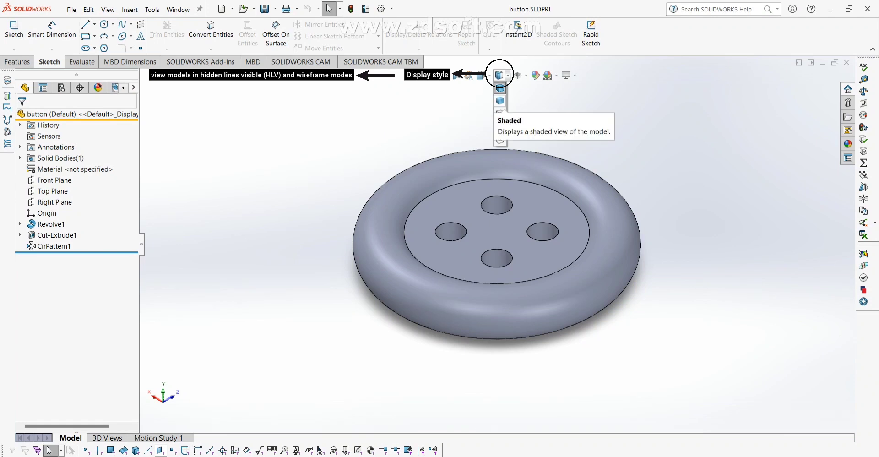
left_click(500, 114)
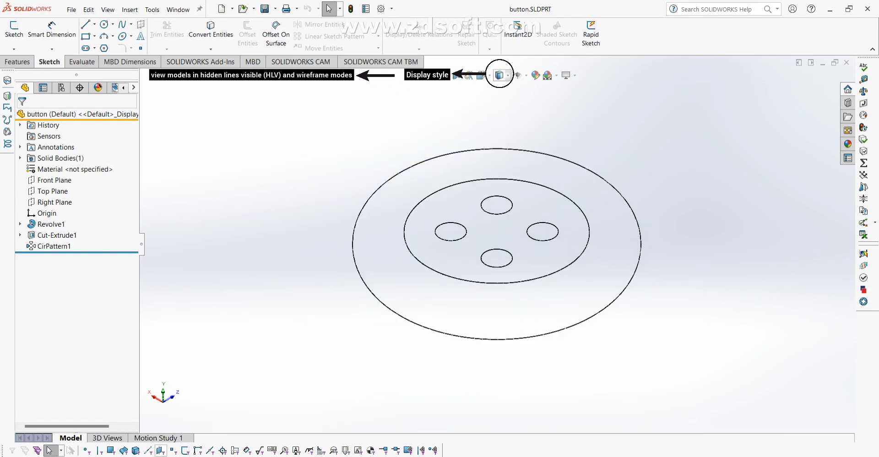
left_click(500, 75)
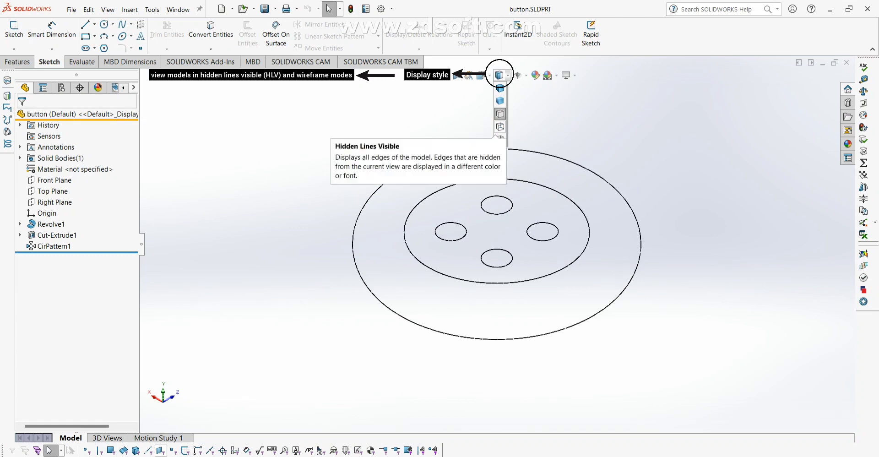
left_click(501, 127)
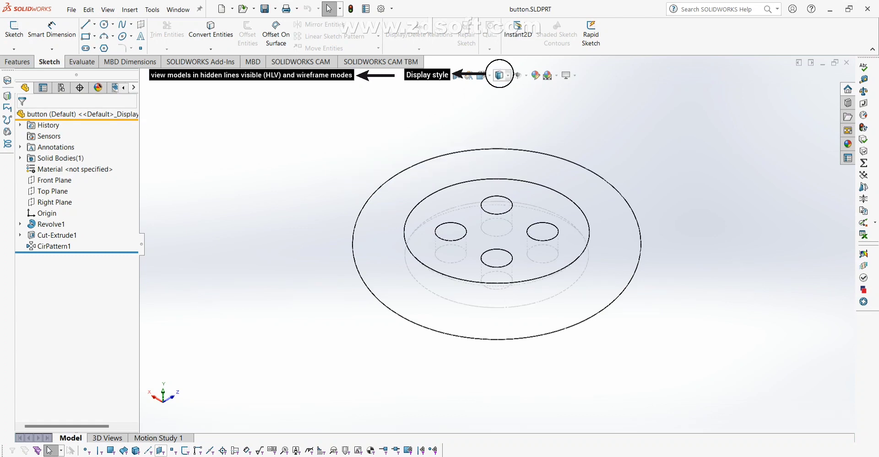
Show the button in the Wireframe display style and return it to Shaded With Edges.
left_click(500, 75)
left_click(500, 140)
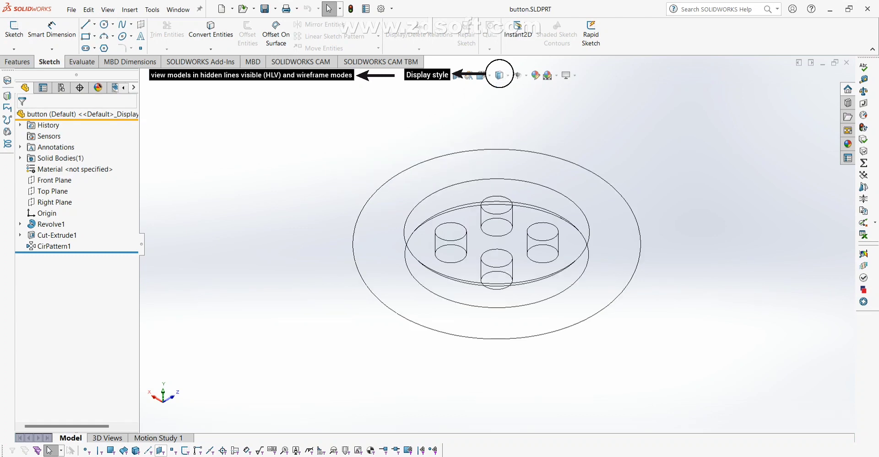
left_click(501, 75)
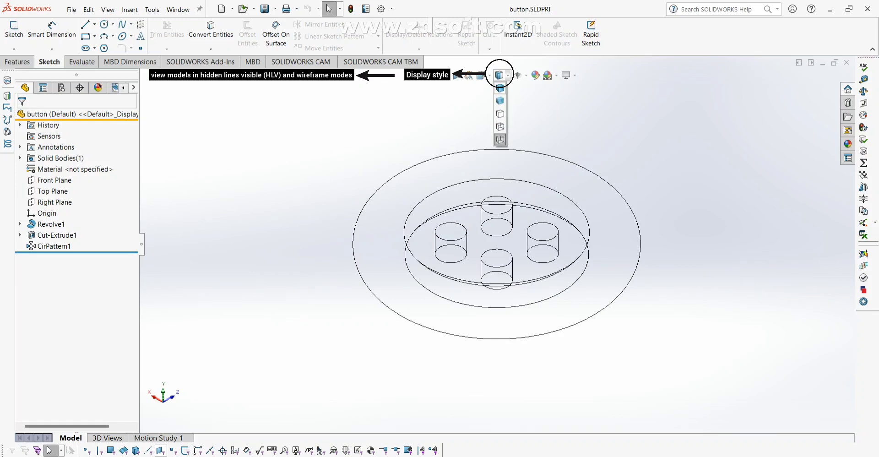
left_click(500, 88)
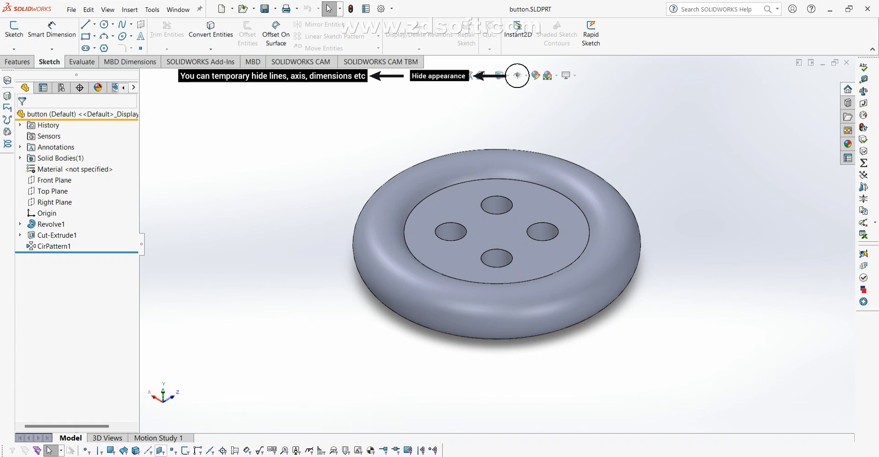
Open Sketch3 of the Cut-Extrude1 feature for editing.
scroll(497, 244, "up", 1)
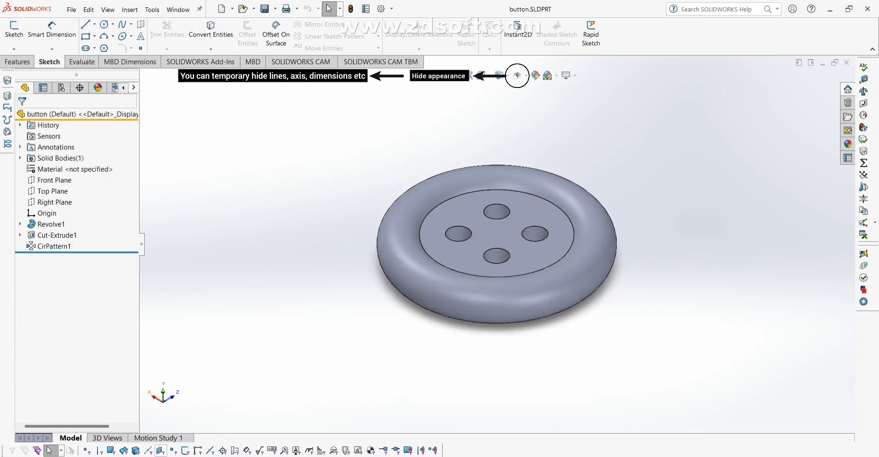
left_click(20, 235)
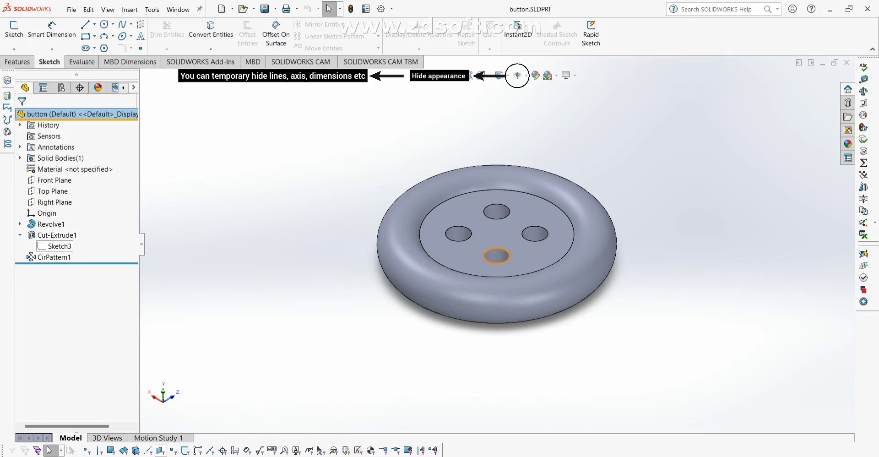
right_click(60, 246)
left_click(66, 220)
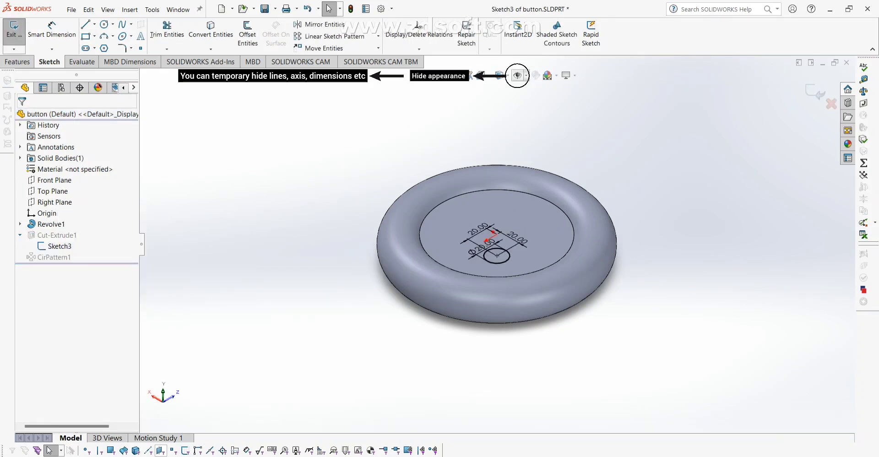
Hide and show again the dimensions of the hole sketch, and exit the sketch.
left_click(517, 75)
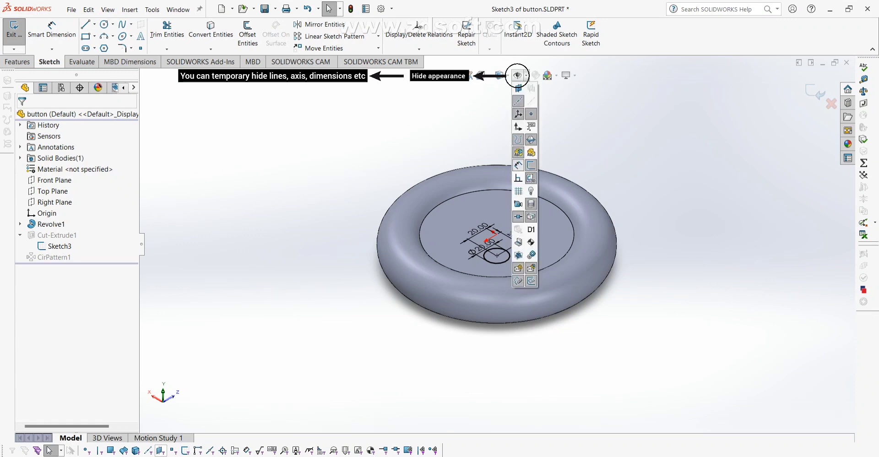
left_click(519, 178)
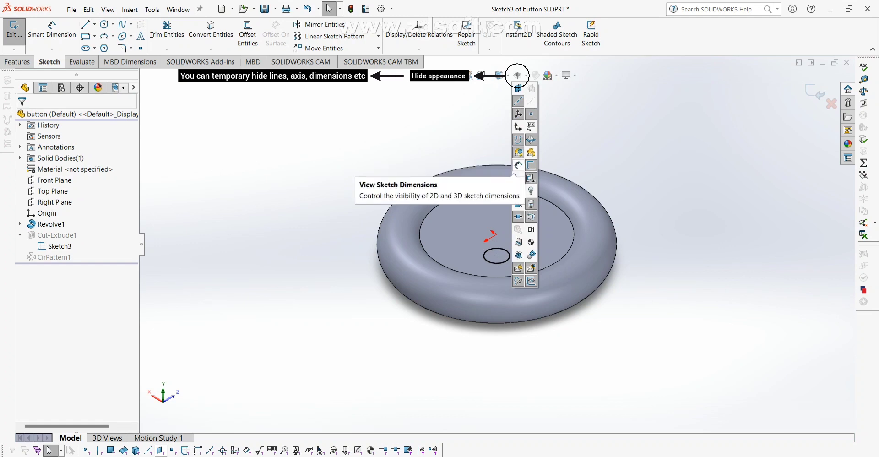
left_click(519, 178)
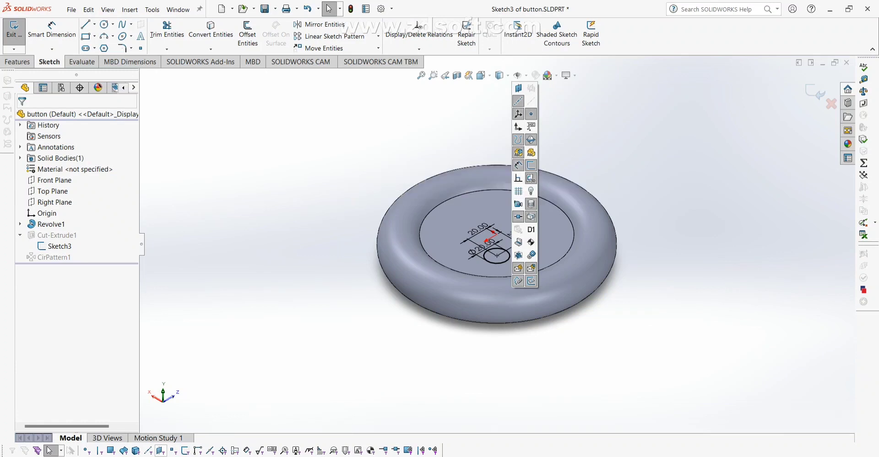
key("Escape")
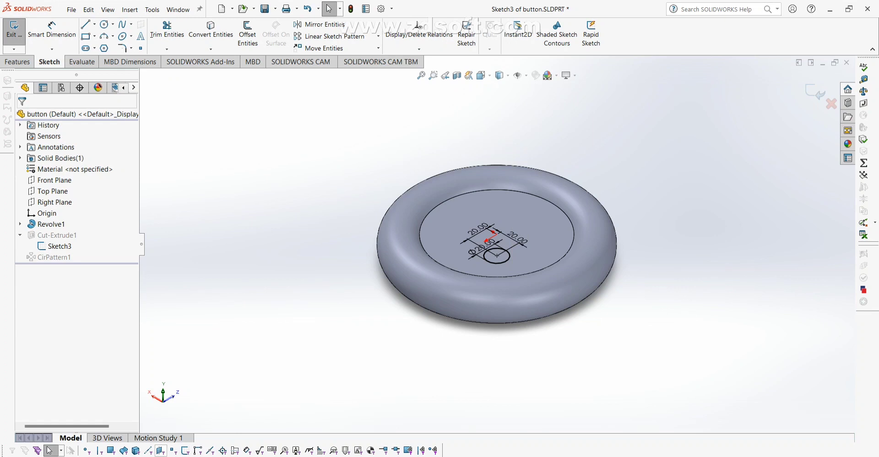
left_click(816, 92)
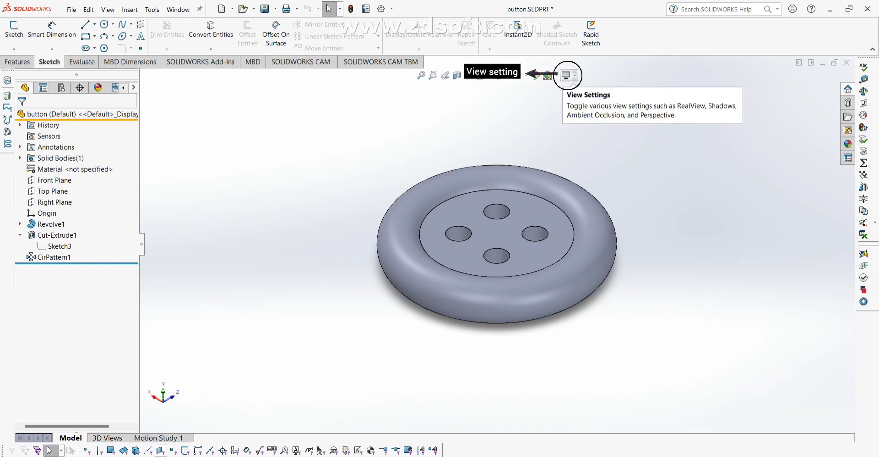
Turn on the Cartoon view setting, inspect the button from another angle, and turn the setting off again.
left_click(568, 75)
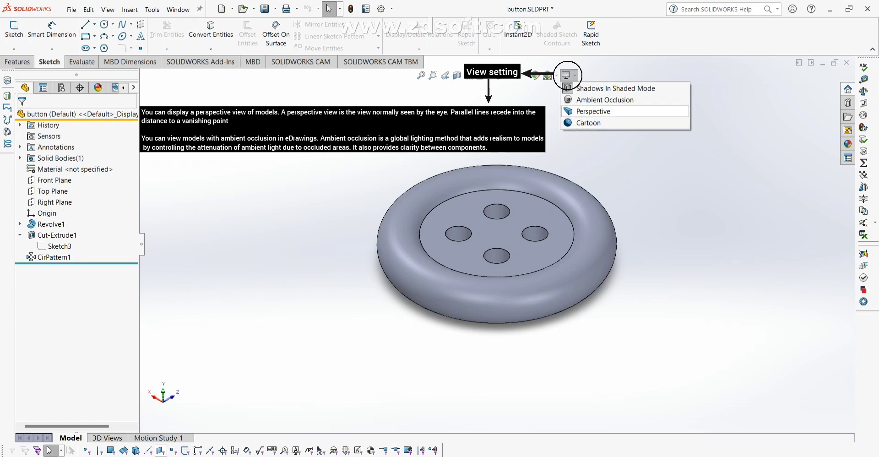
left_click(600, 123)
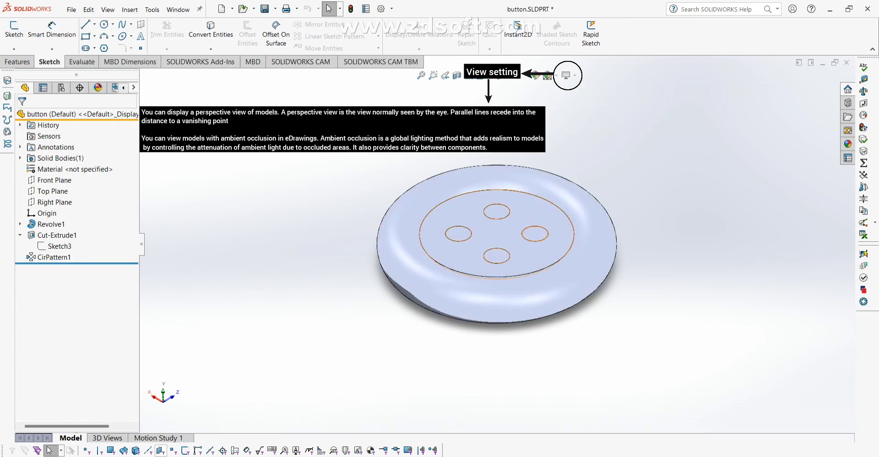
middle_click_drag(518, 238, 530, 224)
left_click(568, 75)
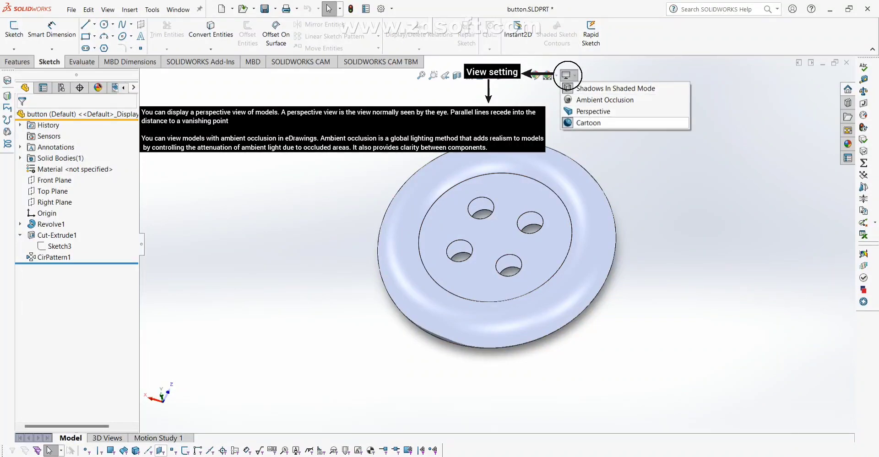
left_click(589, 123)
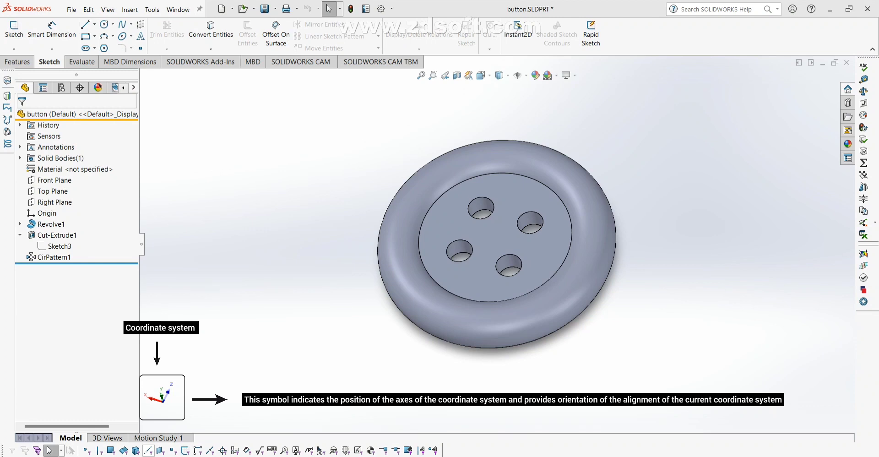
Show the button in the standard Front, Top and Right views, one after another.
key("ctrl+1")
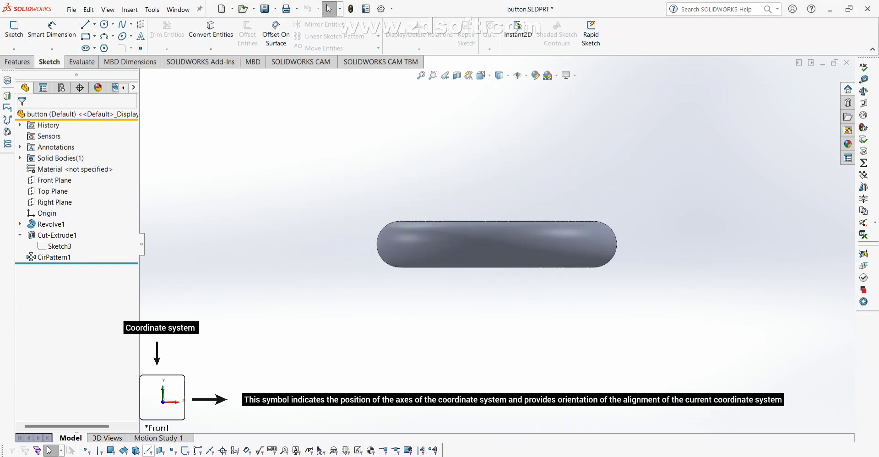
key("ctrl+5")
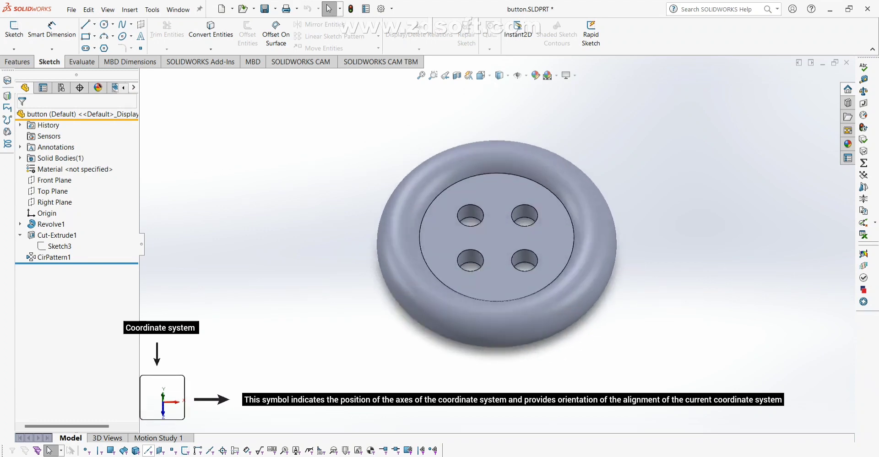
key("ctrl+7")
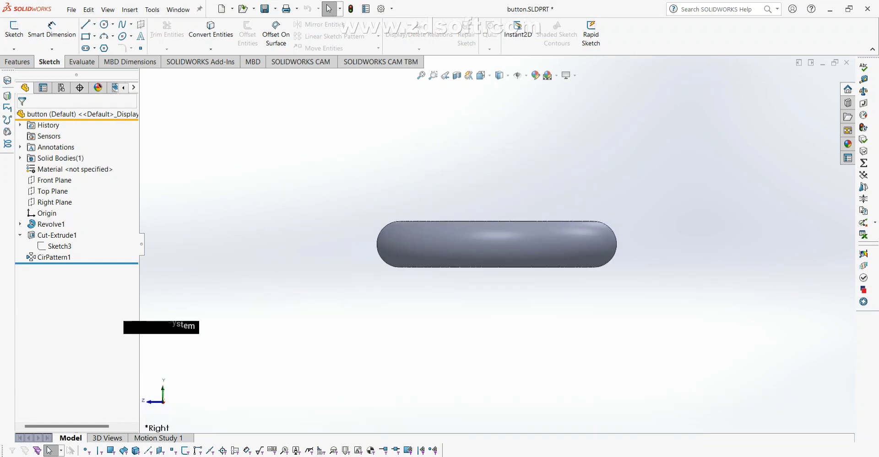
Tilt the button to reveal its holed top face, and zoom the model out and in.
middle_click_drag(497, 229, 497, 270)
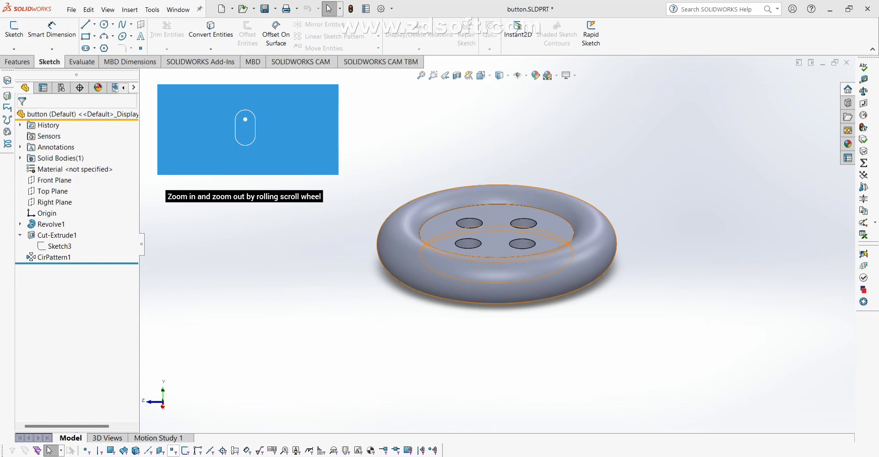
scroll(432, 279, "up", 1)
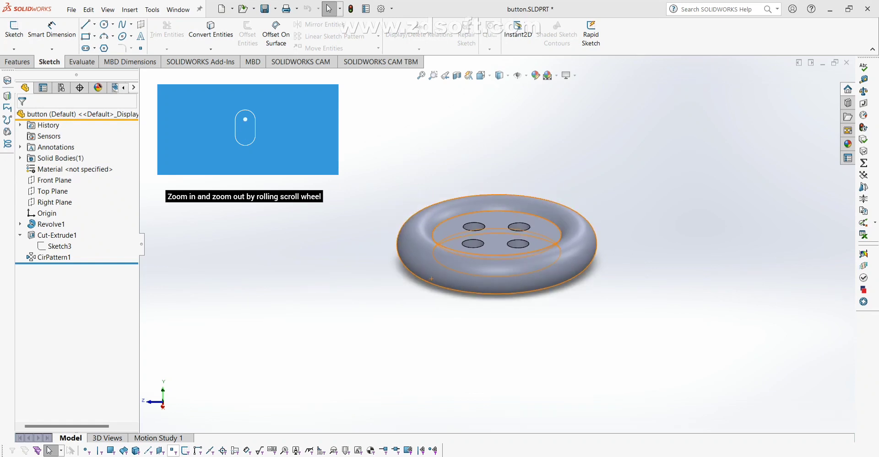
scroll(459, 278, "down", 1)
scroll(458, 278, "up", 4)
scroll(459, 277, "down", 5)
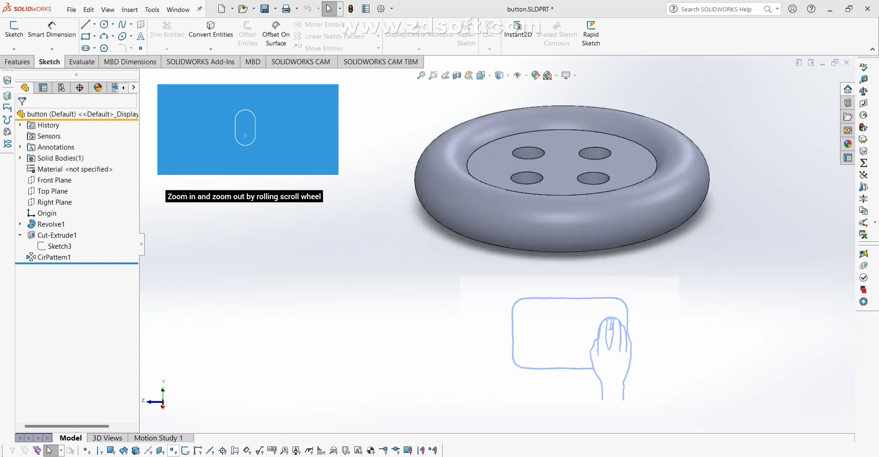
scroll(496, 250, "up", 2)
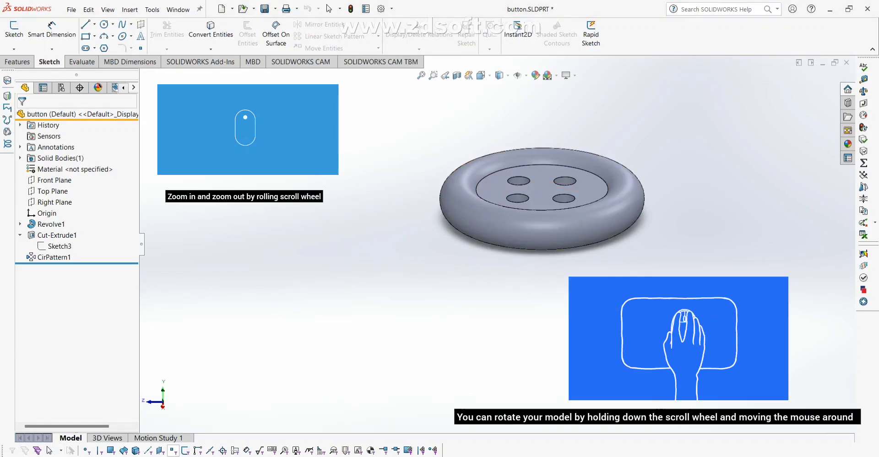
Hide the Task Pane and show it again.
middle_click_drag(497, 250, 581, 268)
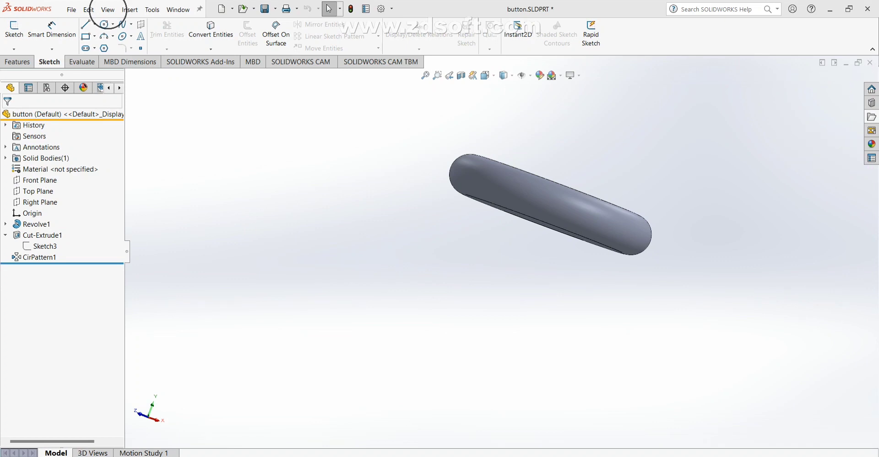
left_click(107, 9)
mouse_move(130, 10)
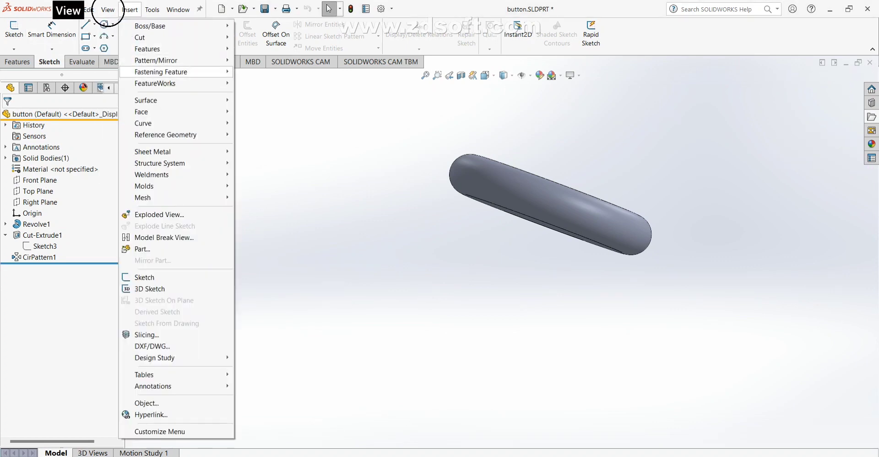
mouse_move(134, 134)
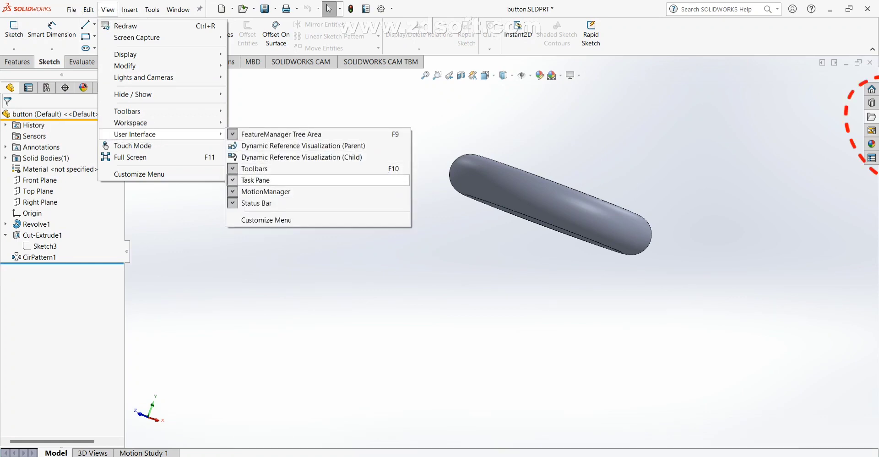
left_click(255, 180)
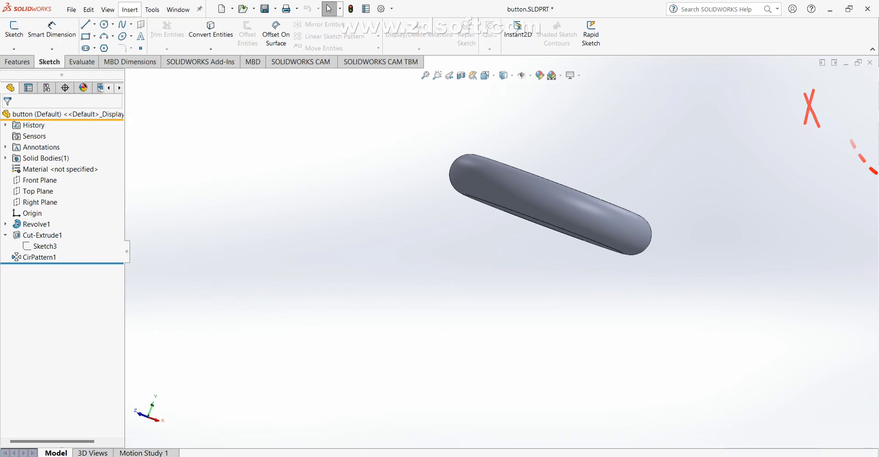
left_click(108, 10)
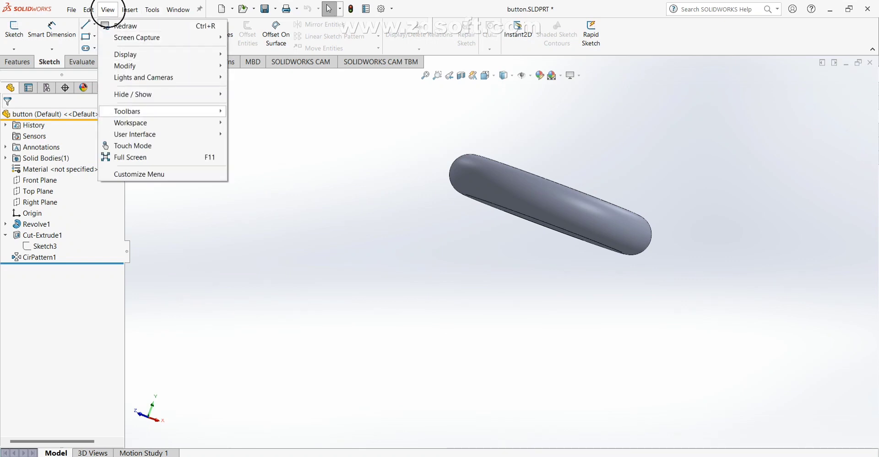
mouse_move(134, 134)
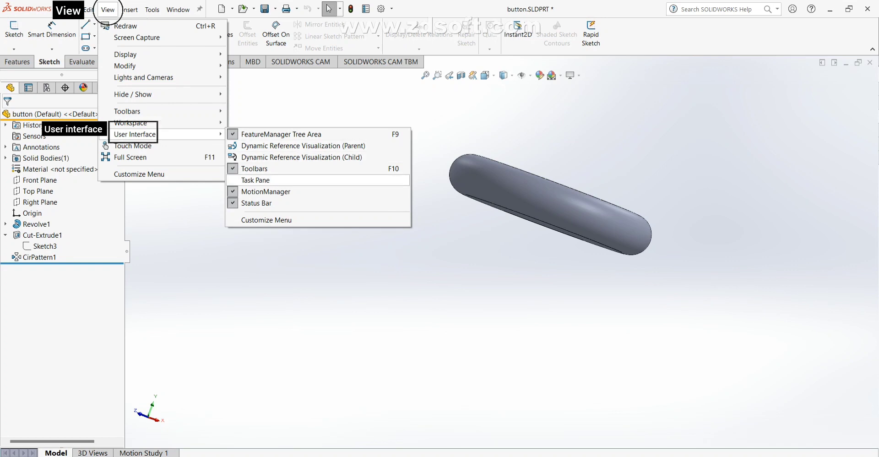
left_click(256, 180)
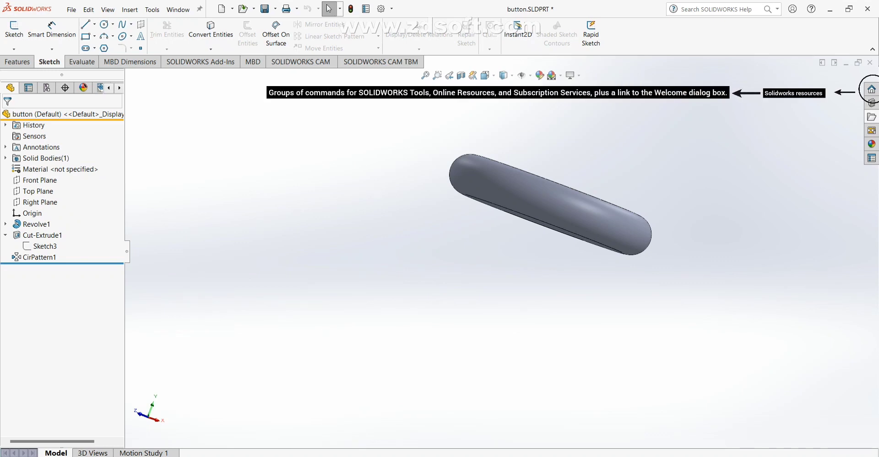
Look through the Task Pane's Design Library, File Explorer, Appearances, Scenes, and Decals, and Custom Properties pages.
left_click(872, 102)
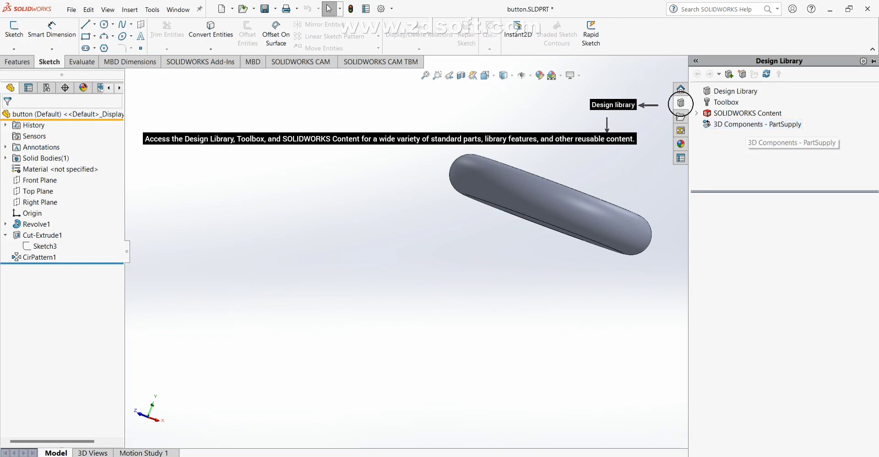
left_click(681, 116)
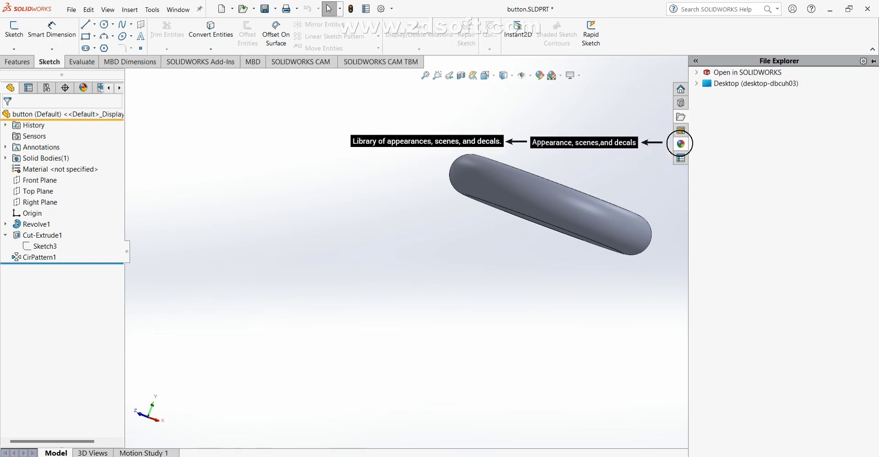
left_click(680, 143)
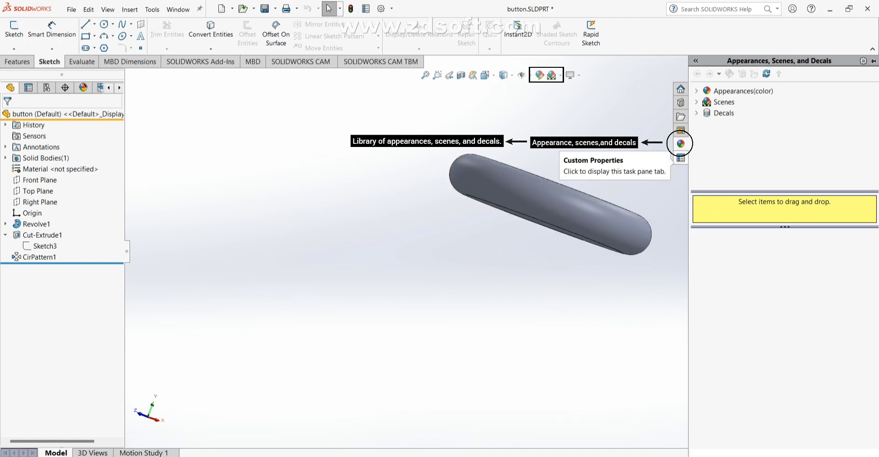
left_click(681, 158)
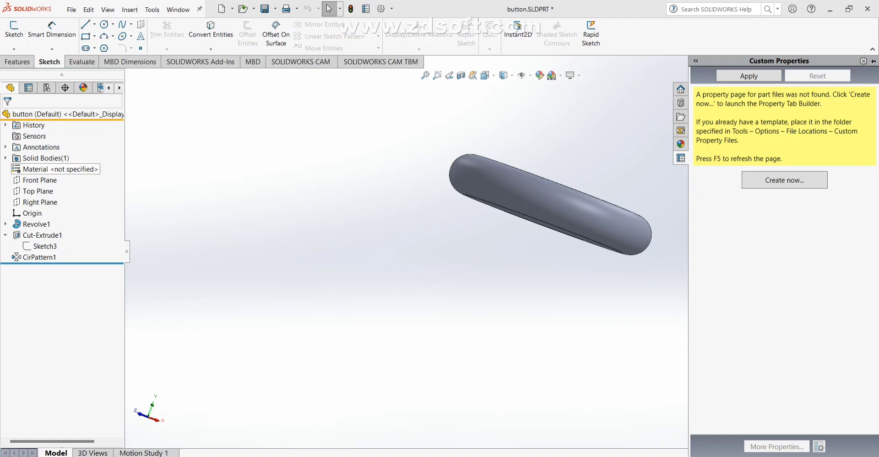
Open the material editor for the button, look through the material list, collapse the Steel category and expand Iron.
middle_click_drag(551, 202, 529, 248)
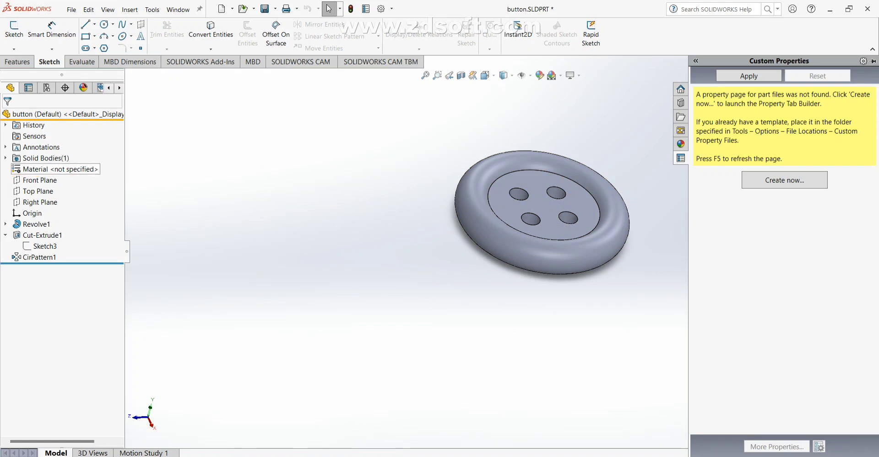
right_click(50, 169)
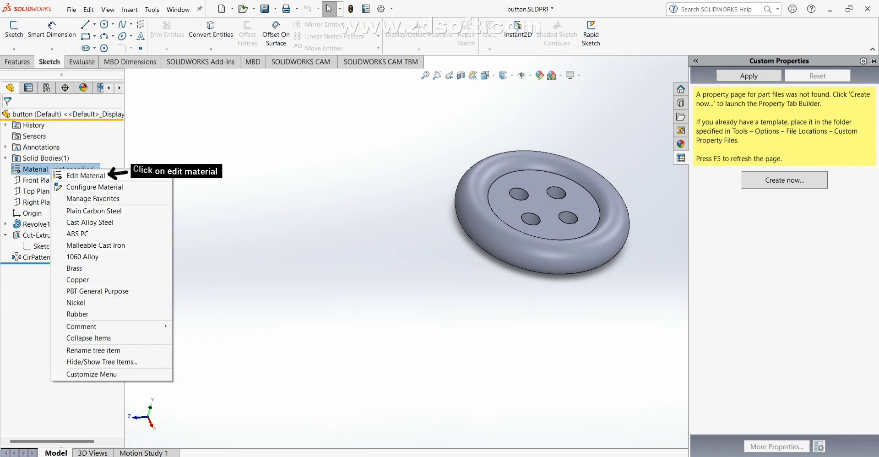
left_click(86, 176)
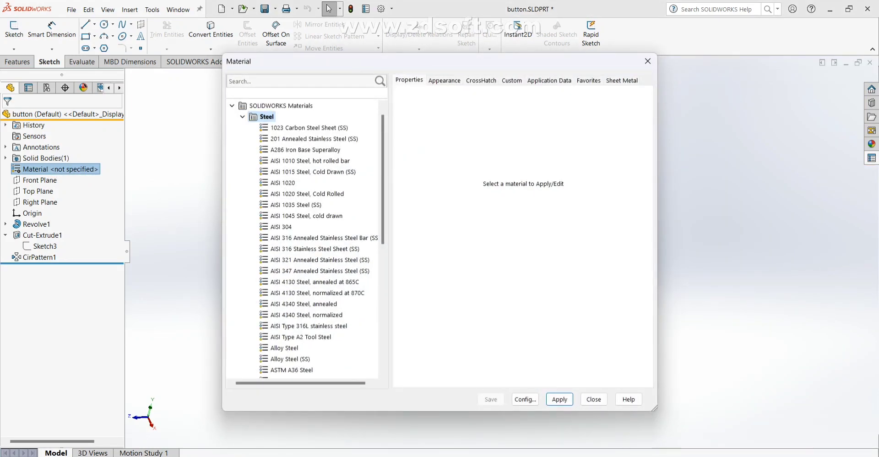
scroll(302, 238, "down", 8)
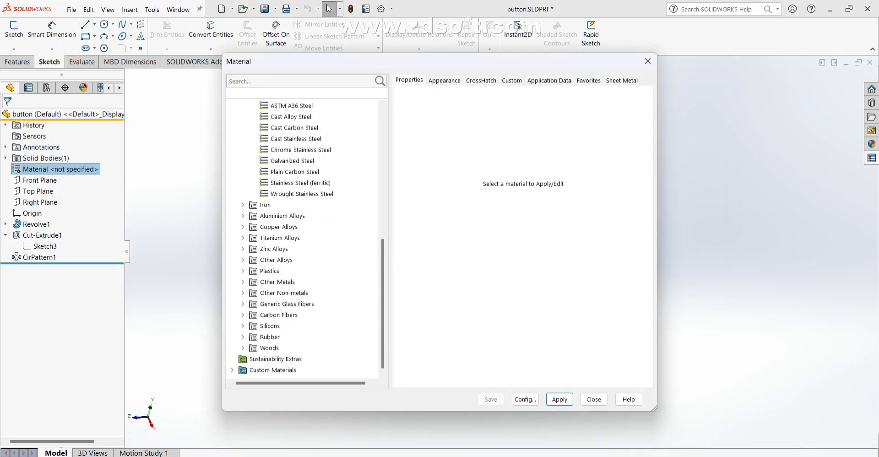
scroll(284, 367, "up", 8)
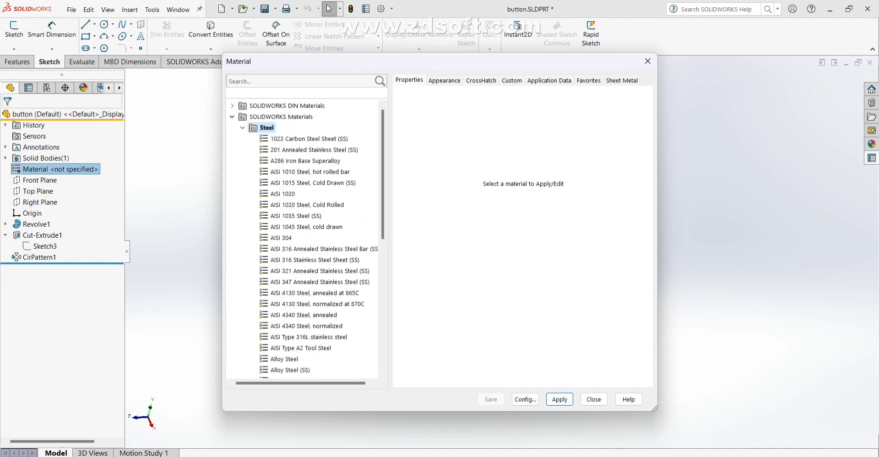
left_click(242, 128)
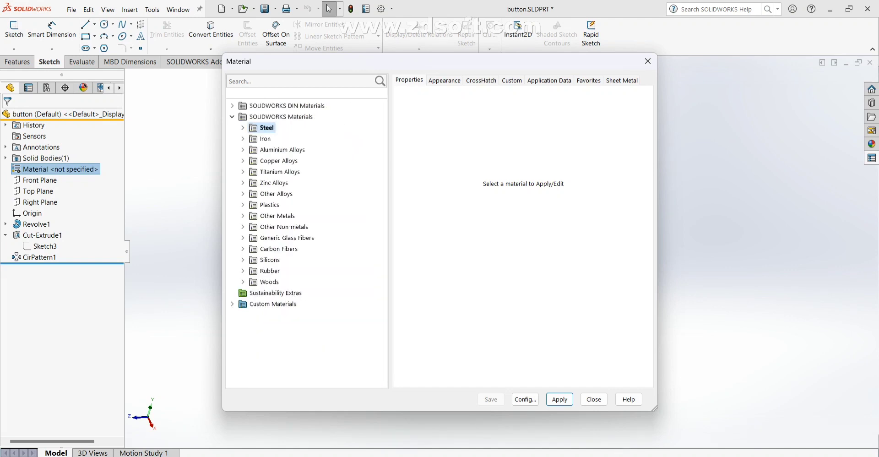
left_click(243, 139)
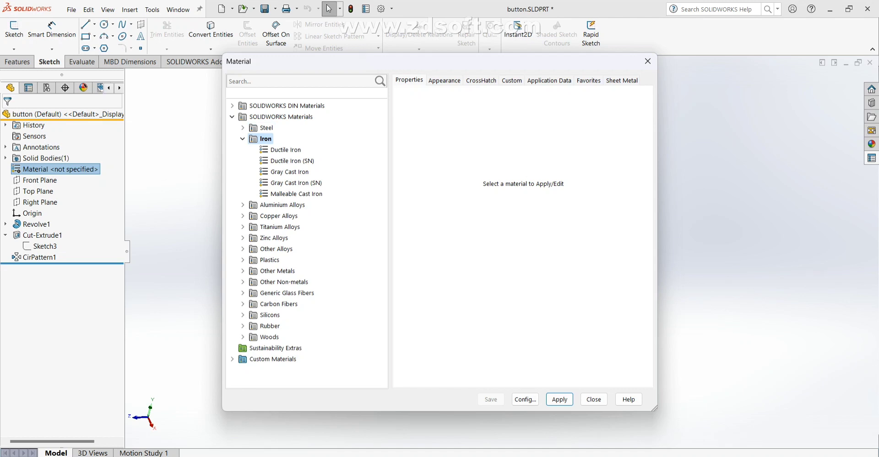
Create a new category in the Custom Materials library and name it "material".
right_click(253, 359)
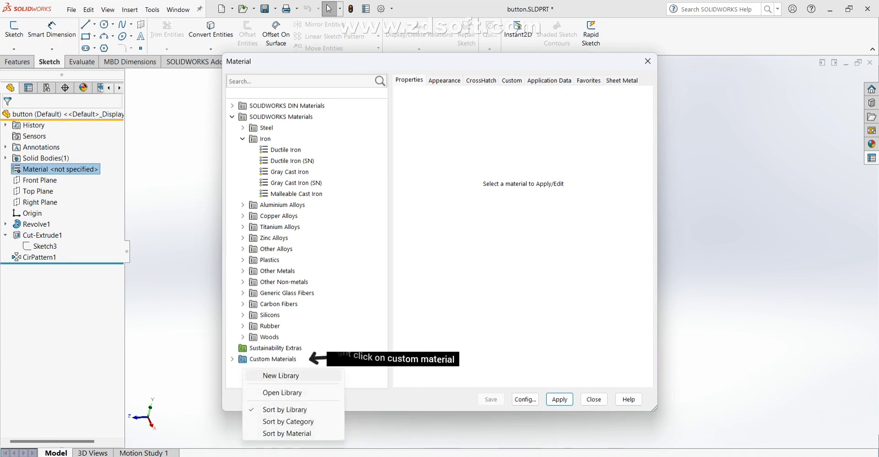
left_click(281, 376)
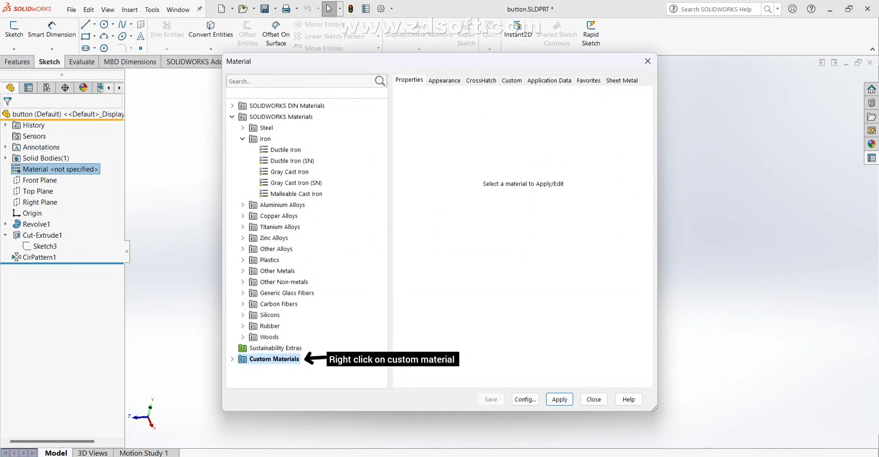
right_click(264, 360)
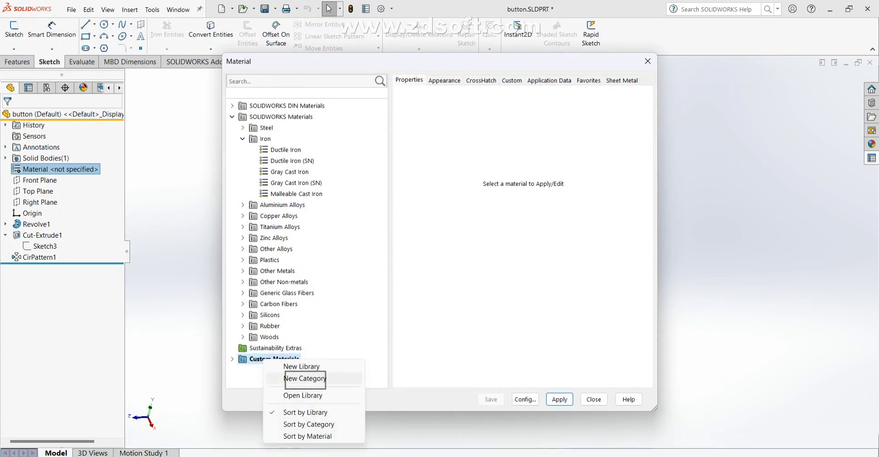
left_click(305, 378)
key("Return")
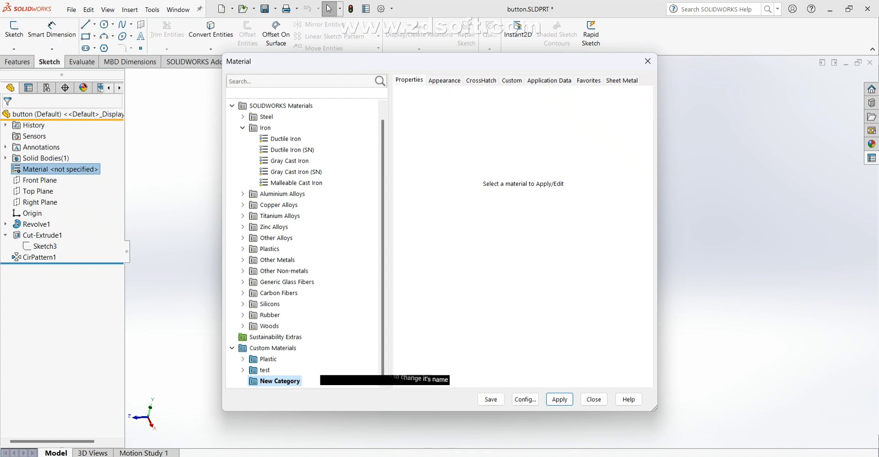
double_click(279, 381)
key("BackSpace")
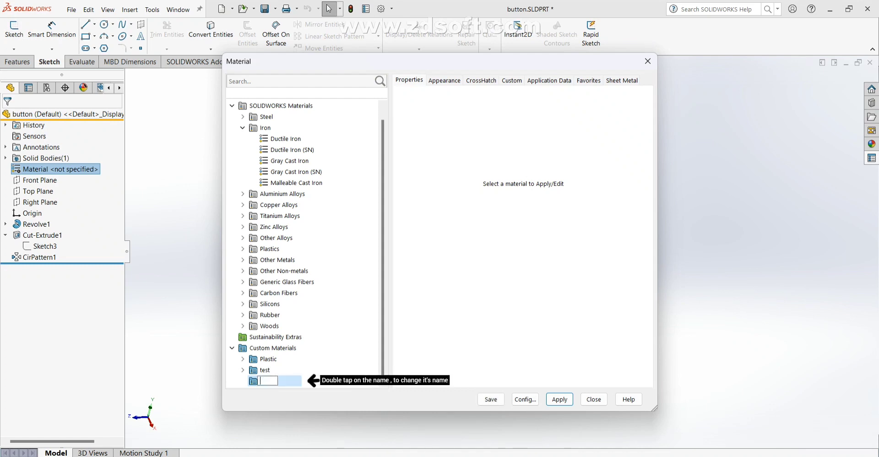
type("material")
key("Return")
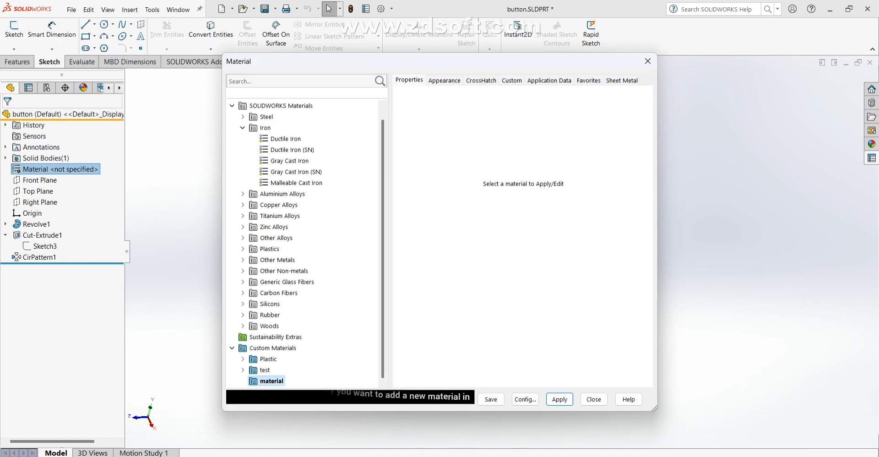
Add a new material with its default name and properties to the custom "material" category, save it and apply it to the button.
right_click(276, 381)
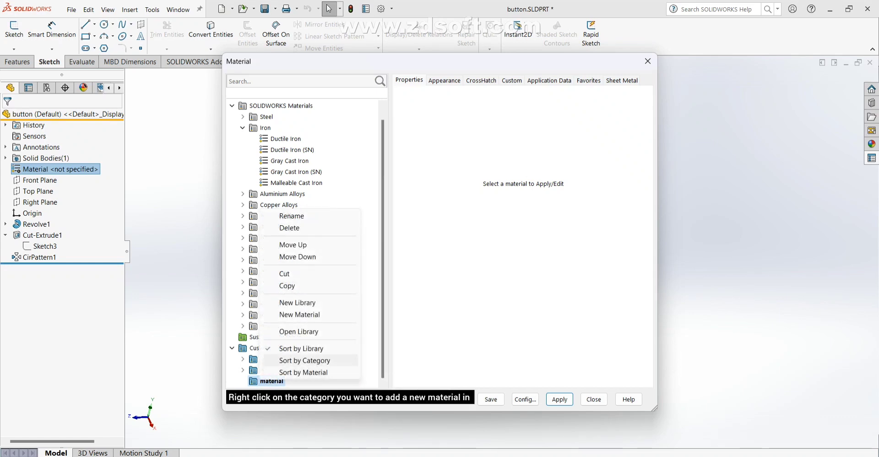
left_click(300, 315)
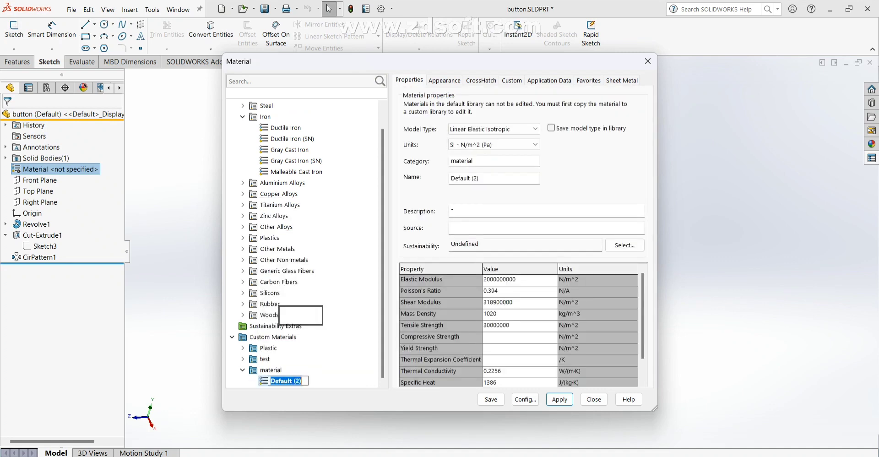
key("Return")
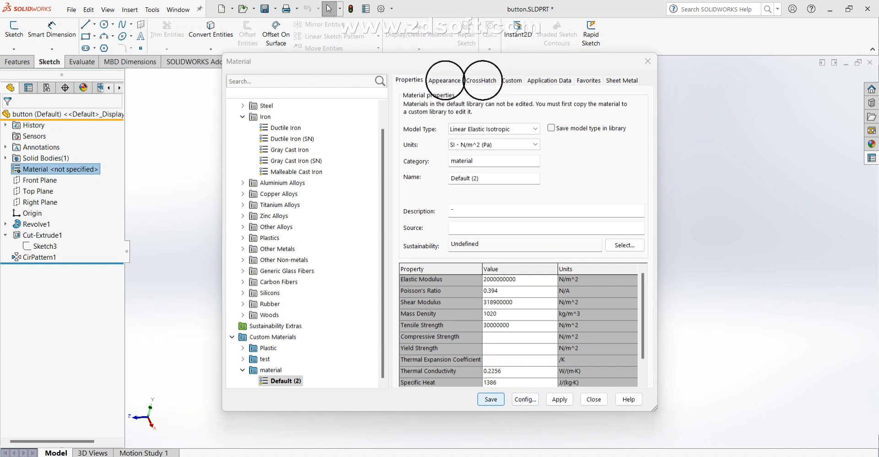
left_click(491, 400)
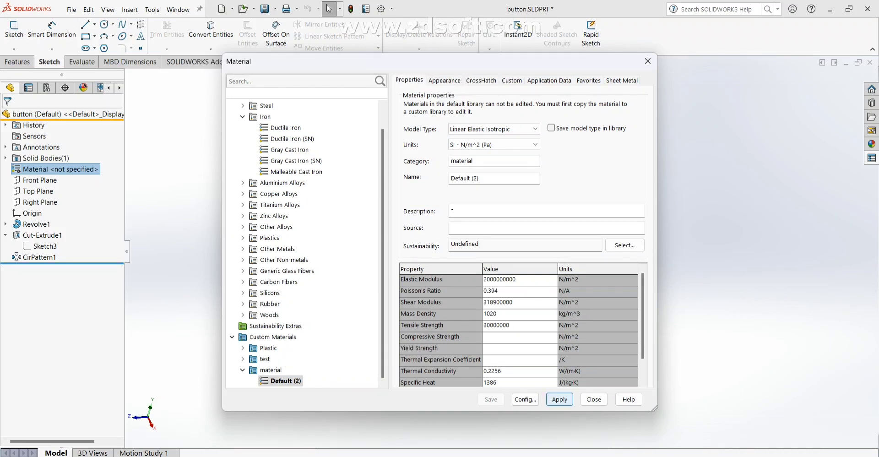
left_click(559, 399)
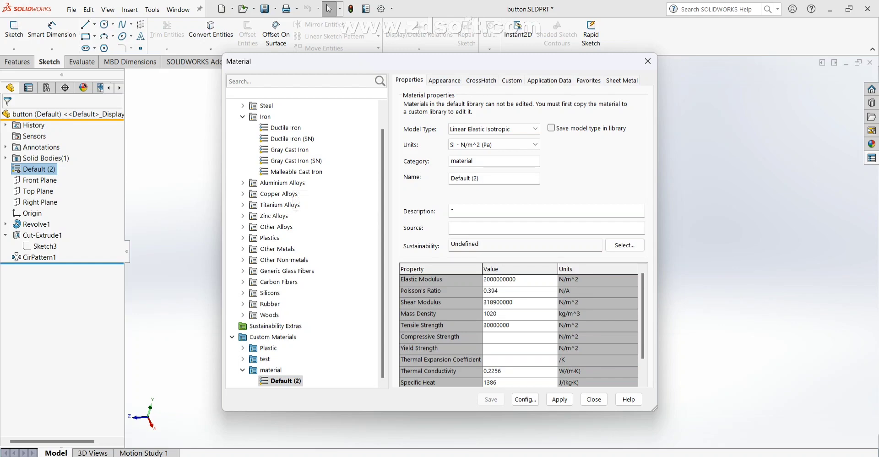
Apply Oak from the Woods category as the button's material and close the material editor.
left_click(297, 161)
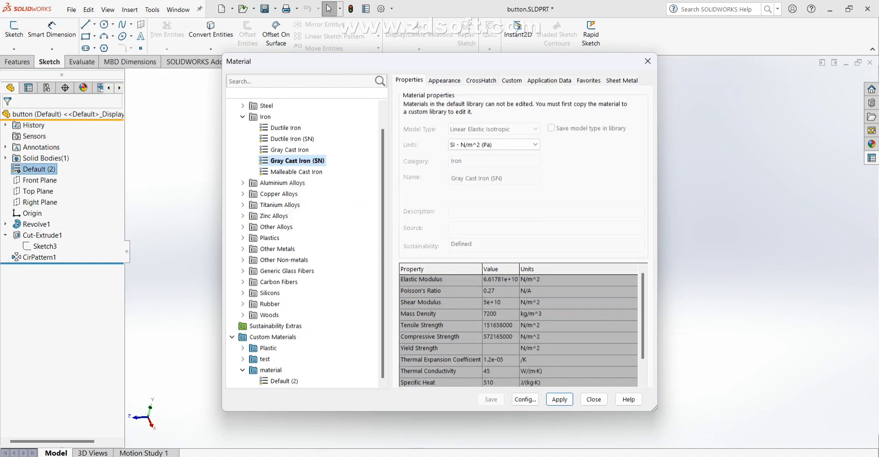
left_click(243, 315)
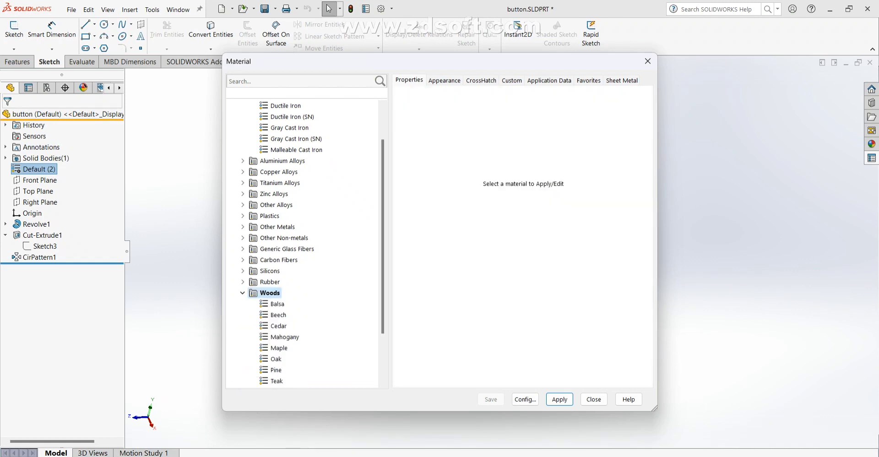
left_click(275, 360)
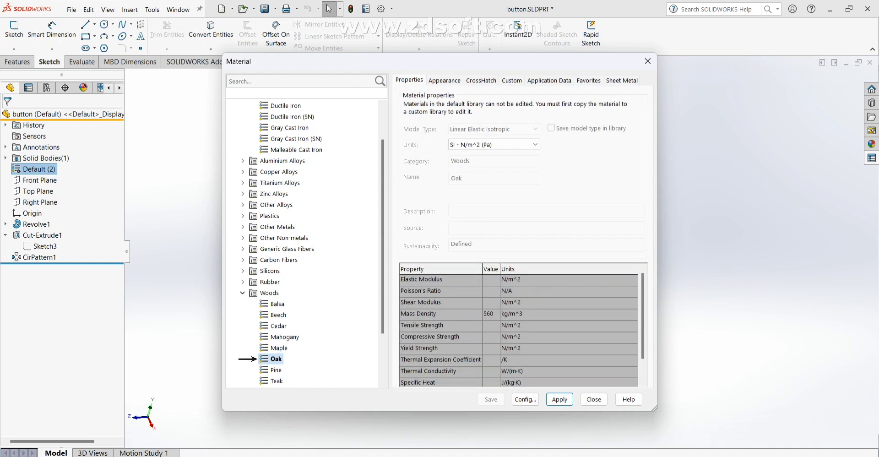
left_click(560, 399)
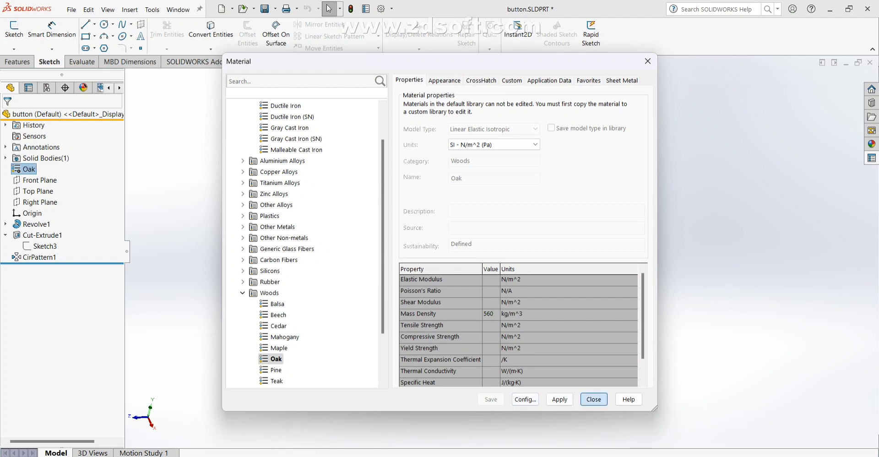
left_click(594, 399)
middle_click_drag(545, 293, 545, 311)
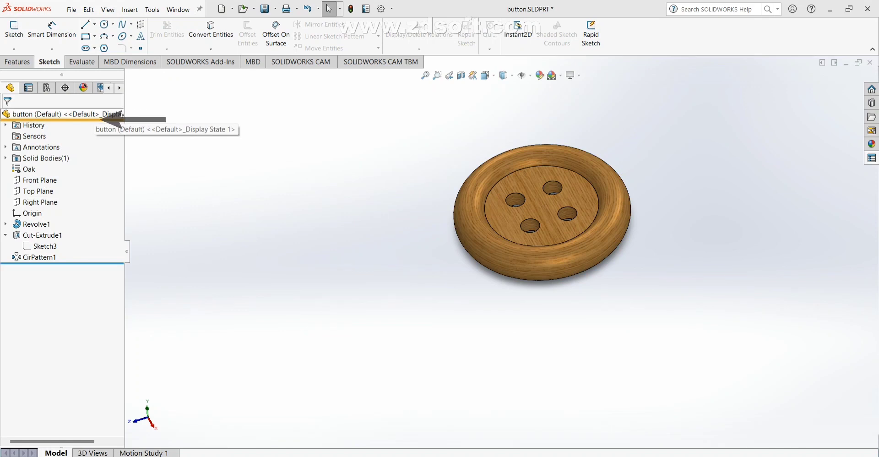
Move the freeze bar below Revolve1 to freeze that feature.
left_click_drag(95, 120, 95, 230)
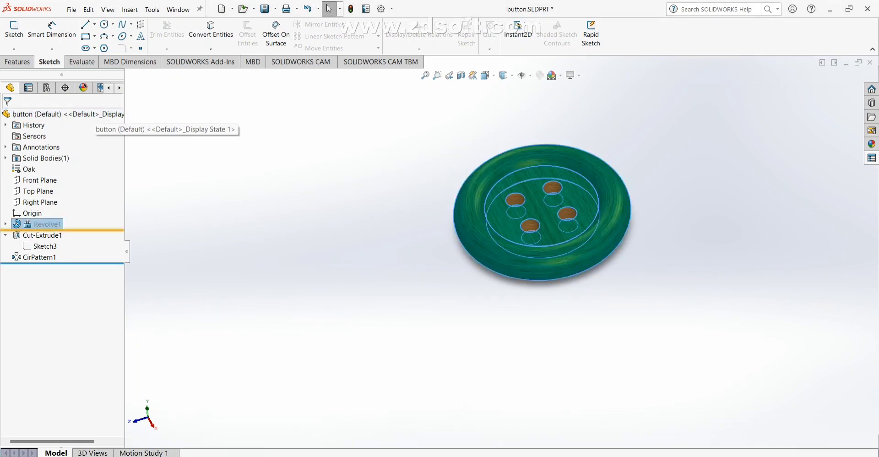
Compare the editing options available for the Cut-Extrude1 feature with those of the frozen Revolve1 feature.
mouse_move(94, 230)
left_mouse_down()
mouse_move(94, 120)
mouse_move(94, 230)
left_mouse_up()
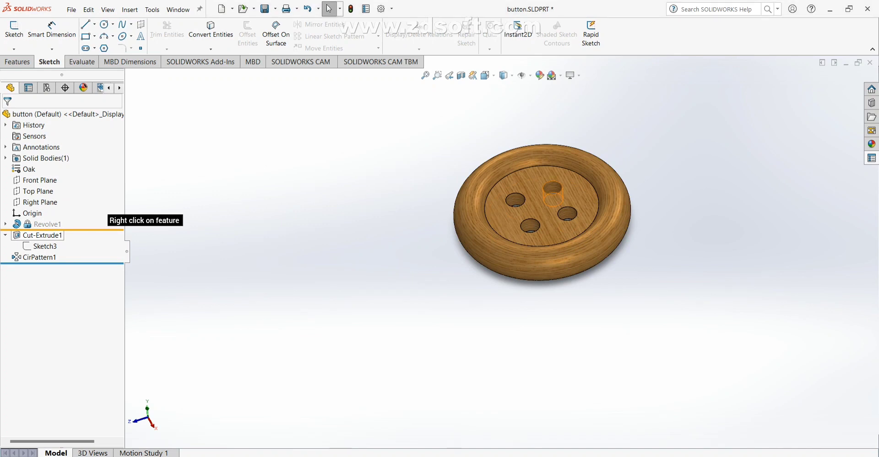
right_click(41, 235)
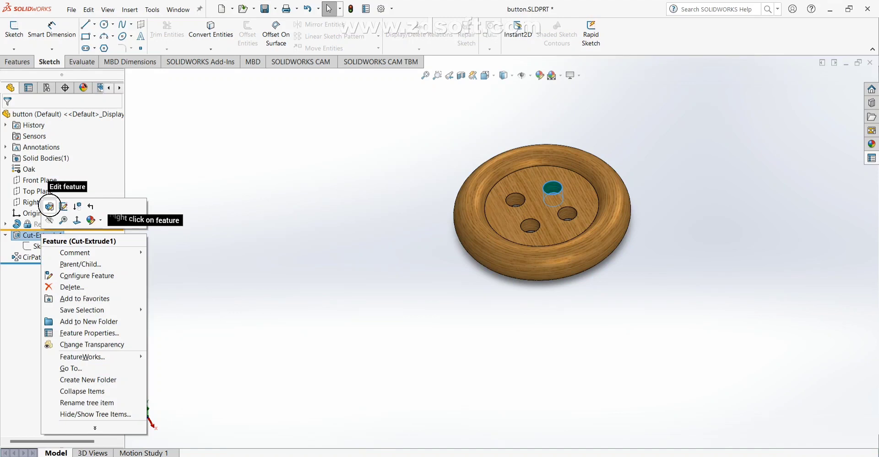
left_click(49, 207)
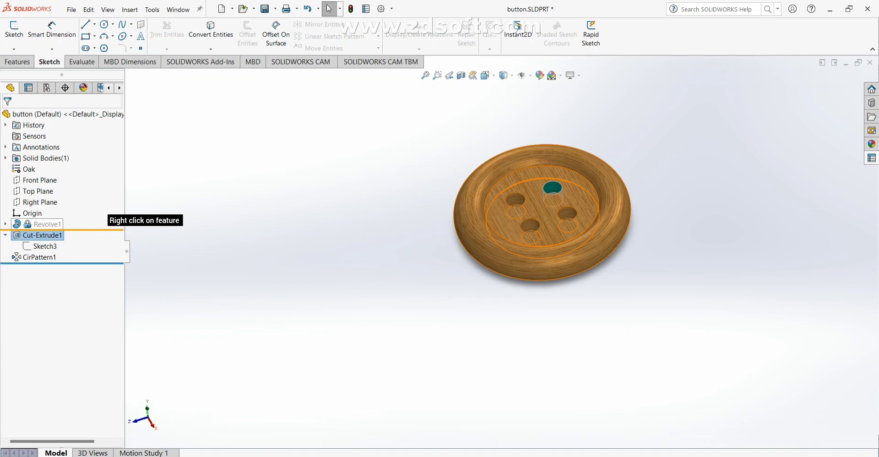
right_click(39, 225)
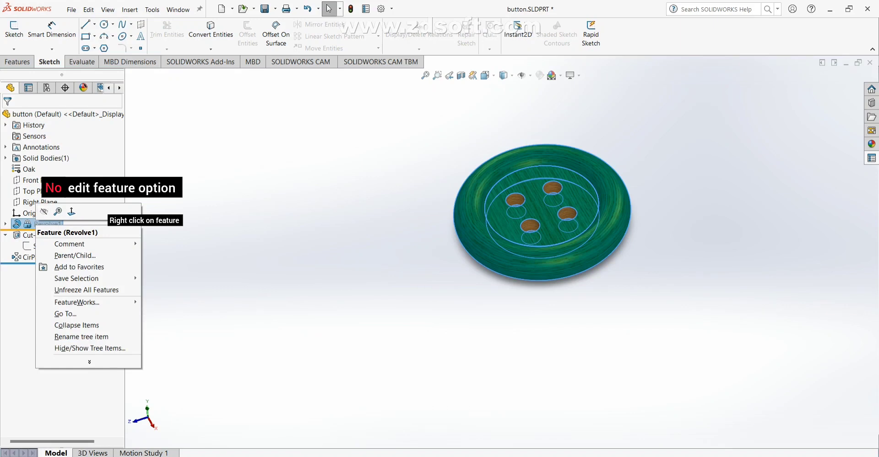
key("Escape")
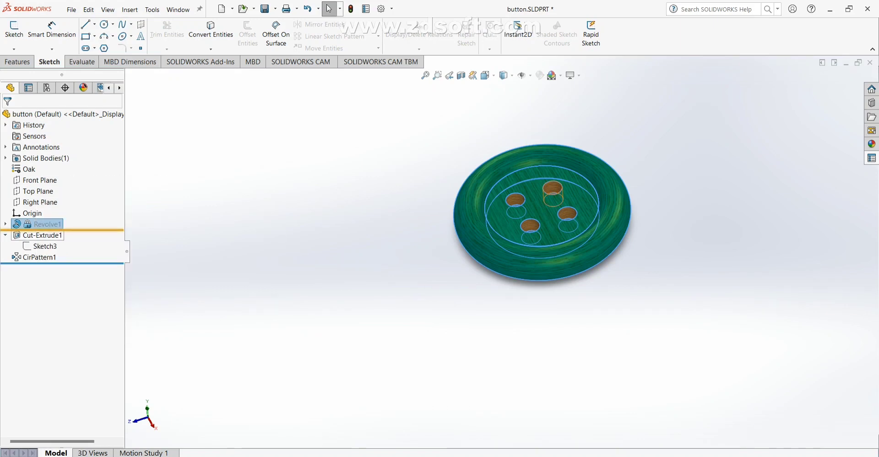
key("Escape")
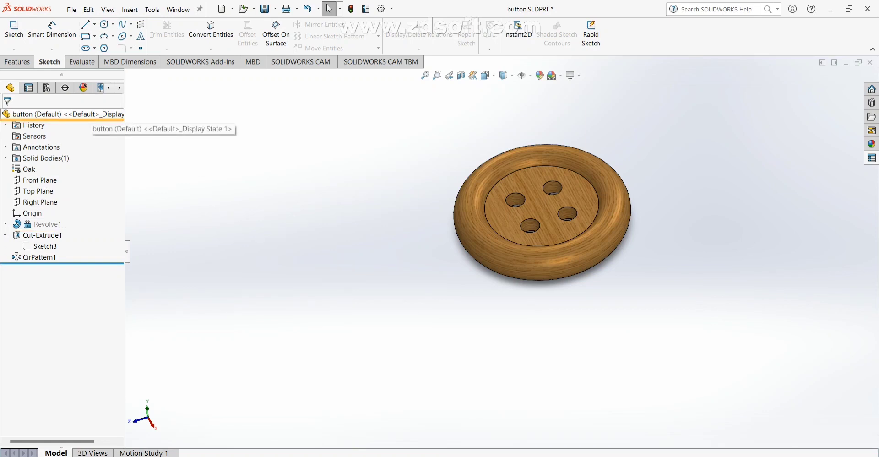
Move the freeze bar back up to just below the part name to unfreeze Revolve1.
left_click_drag(91, 120, 92, 120)
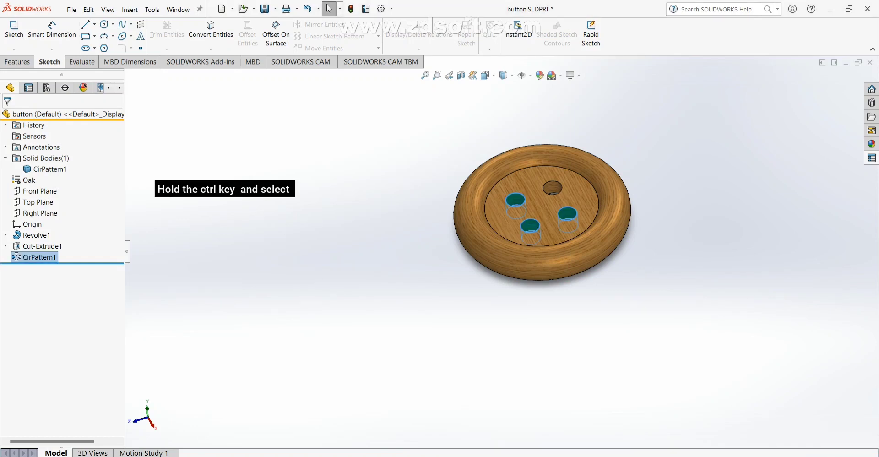
Group Cut-Extrude1 and CirPattern1 into a new feature tree folder named "test".
left_click(39, 258, "ctrl")
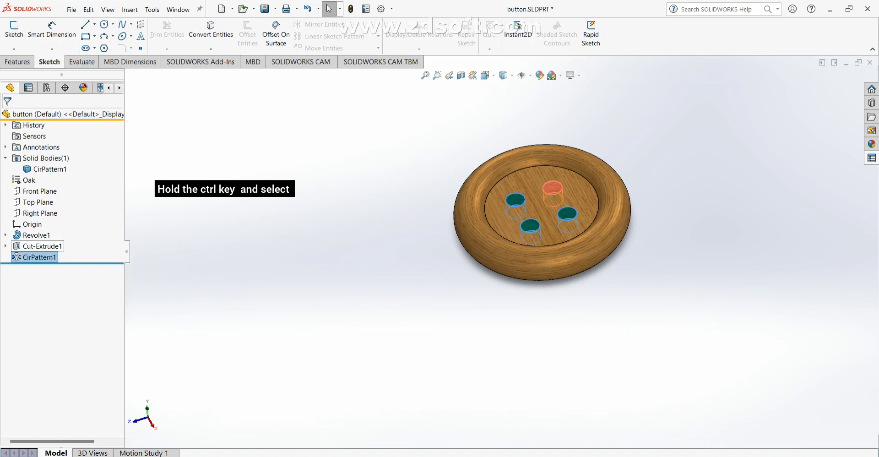
left_click(41, 246, "ctrl")
right_click(34, 246)
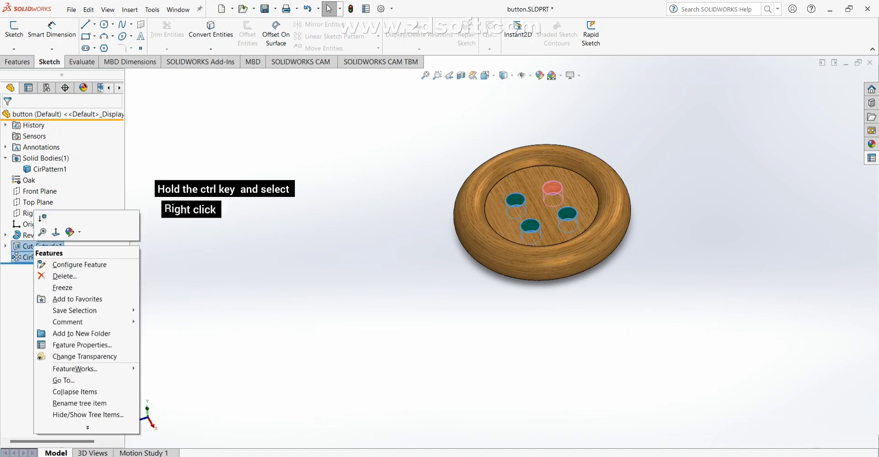
left_click(80, 333)
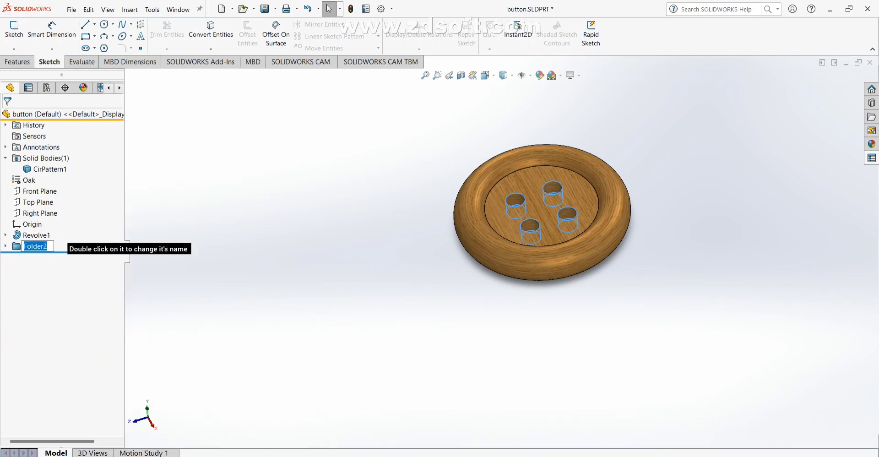
type("test")
key("Return")
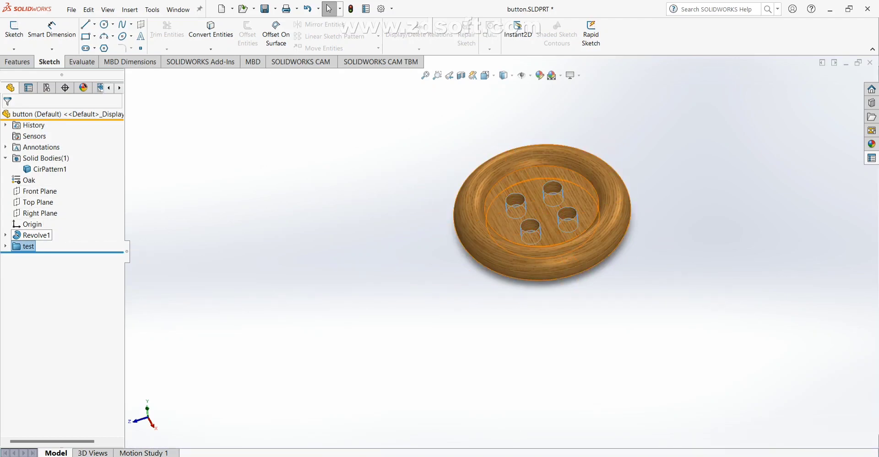
Move Revolve1 into the "test" folder and back out above it in the feature tree.
left_click_drag(32, 235, 28, 248)
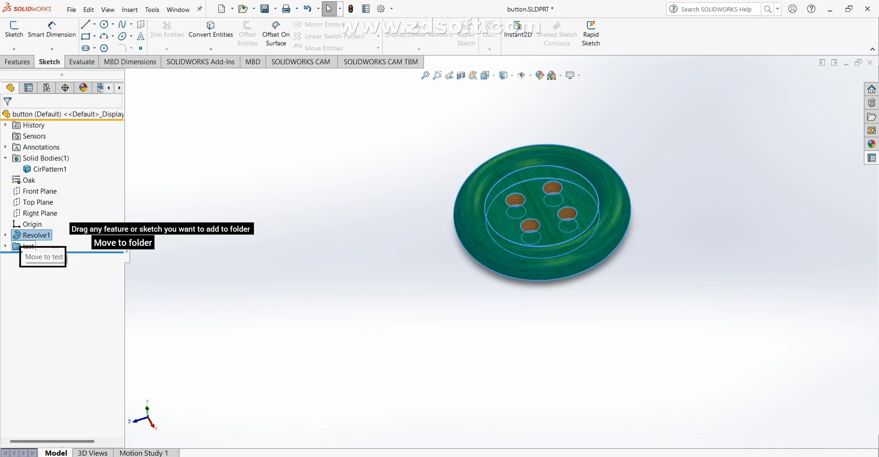
left_click_drag(27, 248, 28, 248)
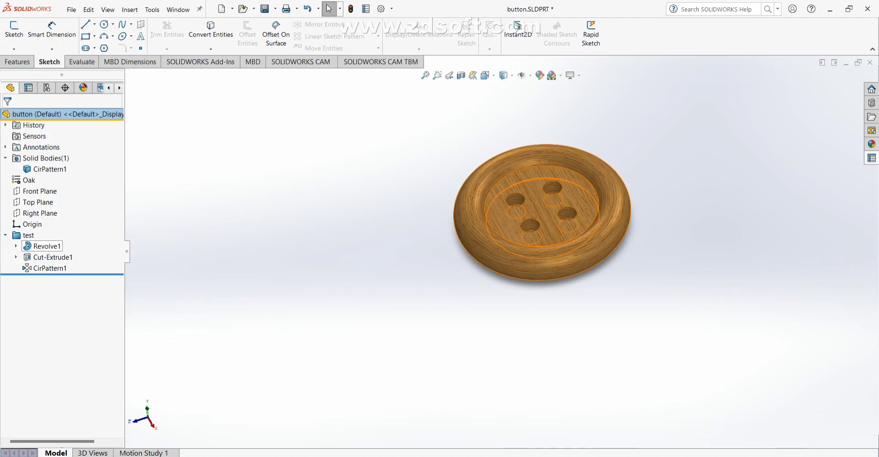
left_click_drag(43, 247, 28, 231)
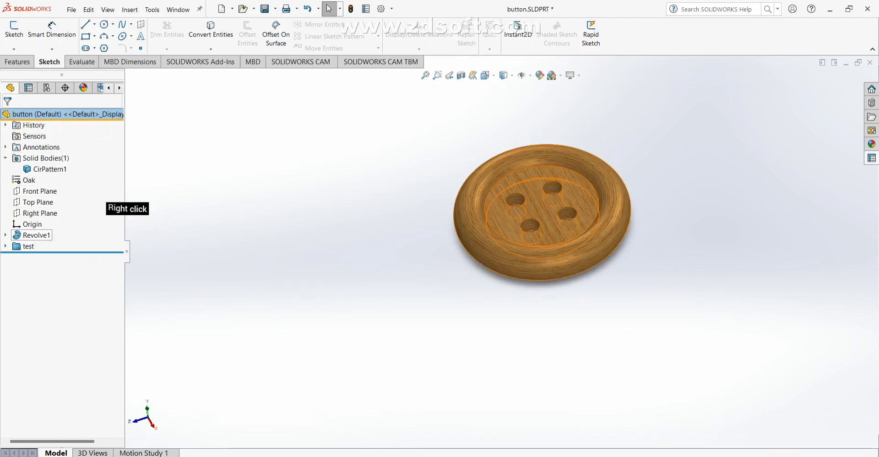
Add Revolve1 to the favorites, then expand the Favorites folder to check its contents and collapse it again.
right_click(35, 235)
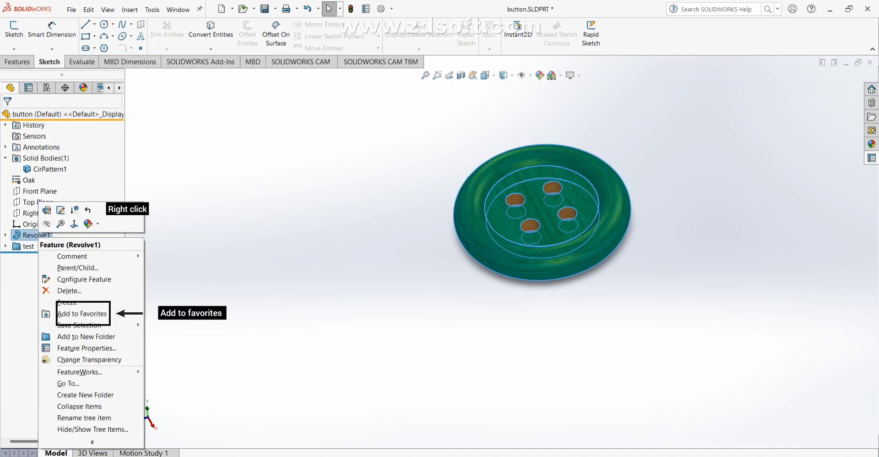
left_click(81, 312)
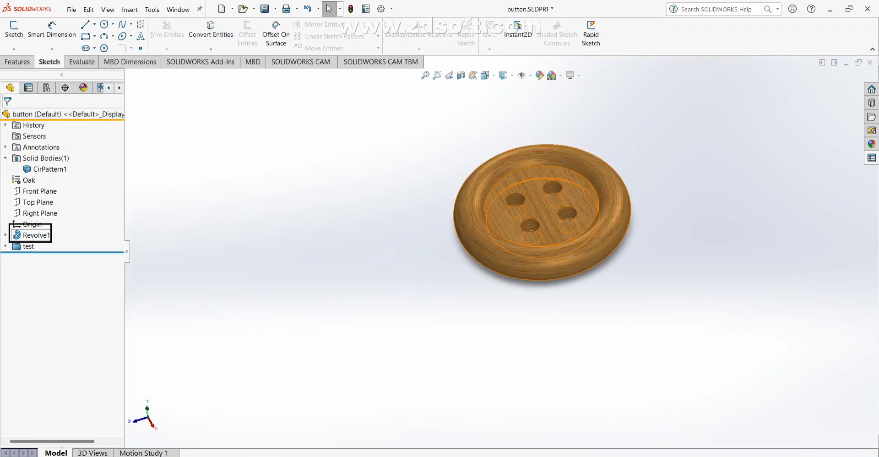
right_click(28, 235)
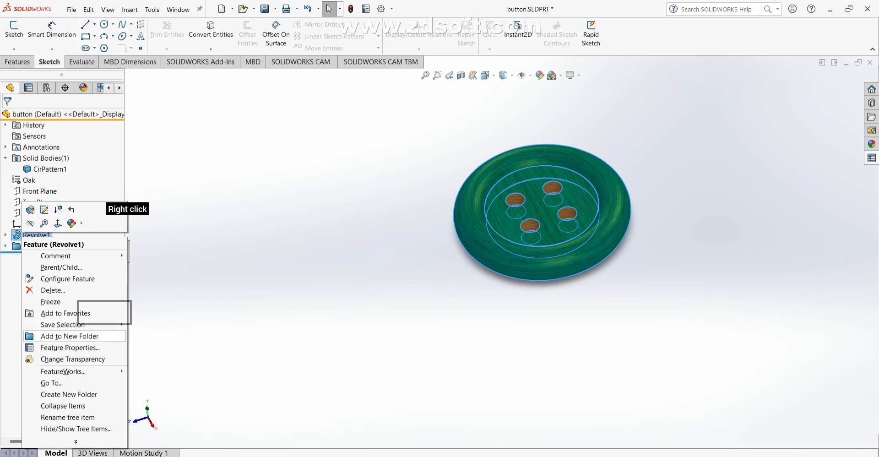
left_click(65, 314)
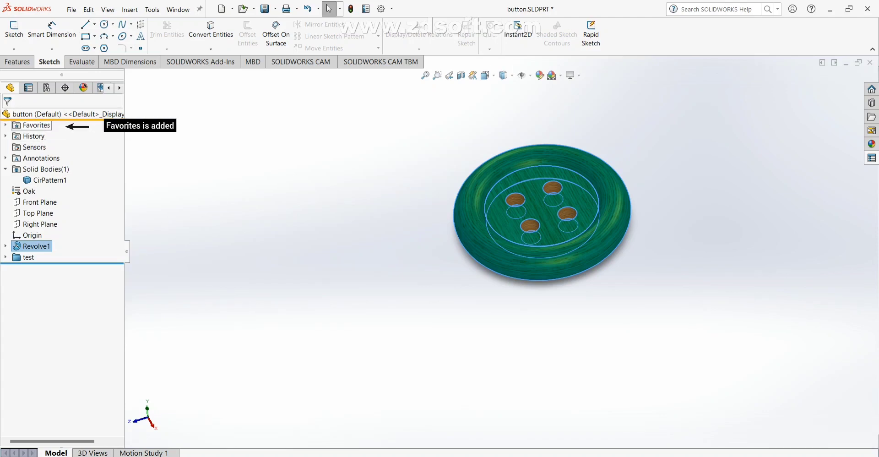
left_click(5, 125)
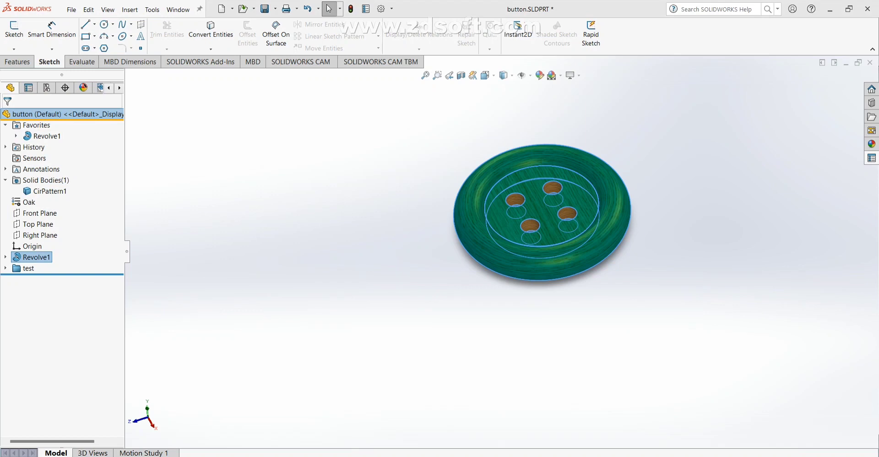
left_click(6, 125)
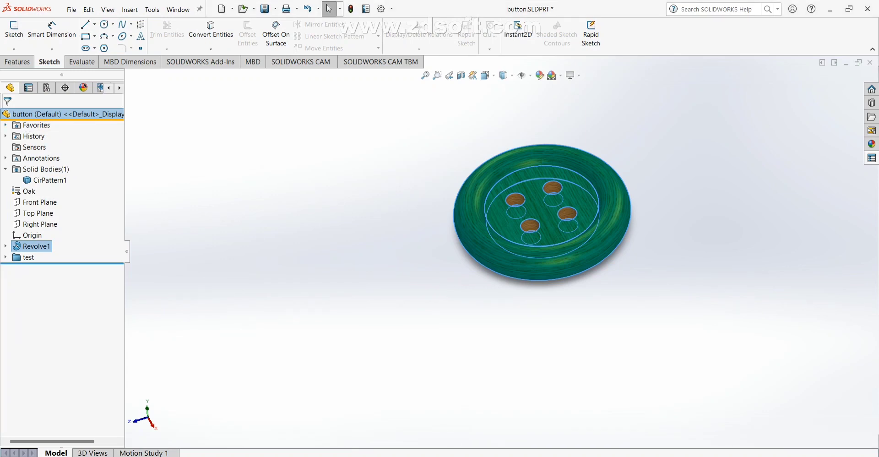
Look through the PropertyManager, ConfigurationManager, DimXpertManager and DisplayManager of the button part.
left_click(29, 88)
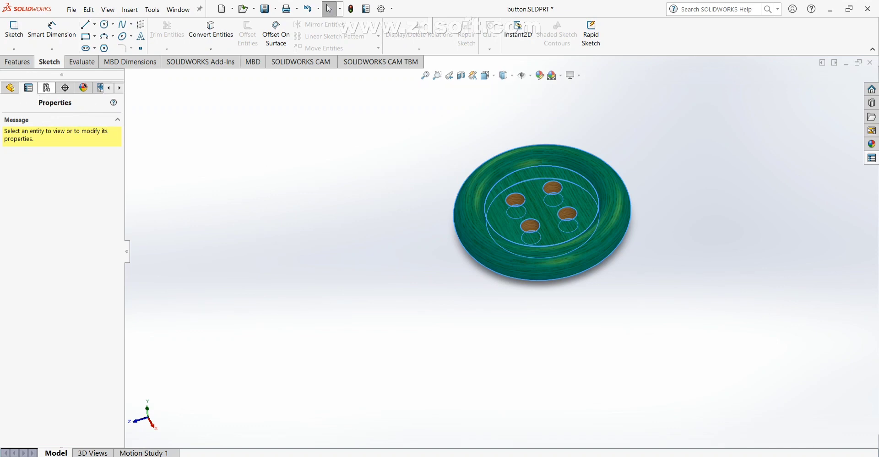
left_click(47, 88)
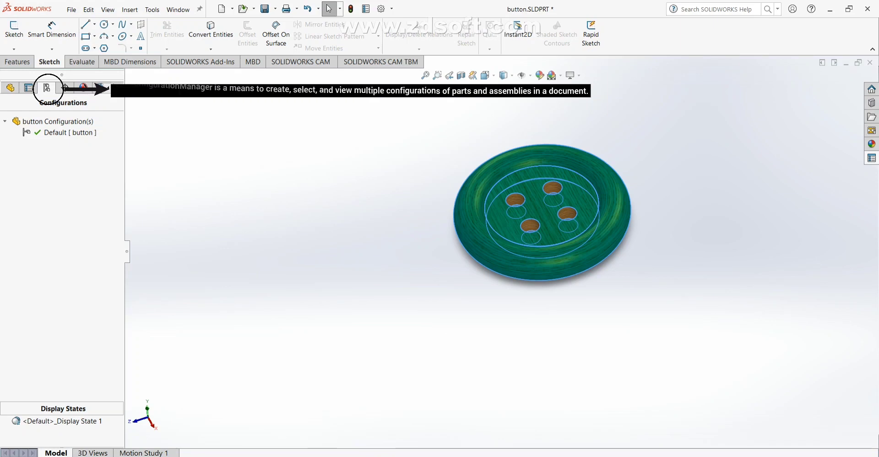
left_click(65, 88)
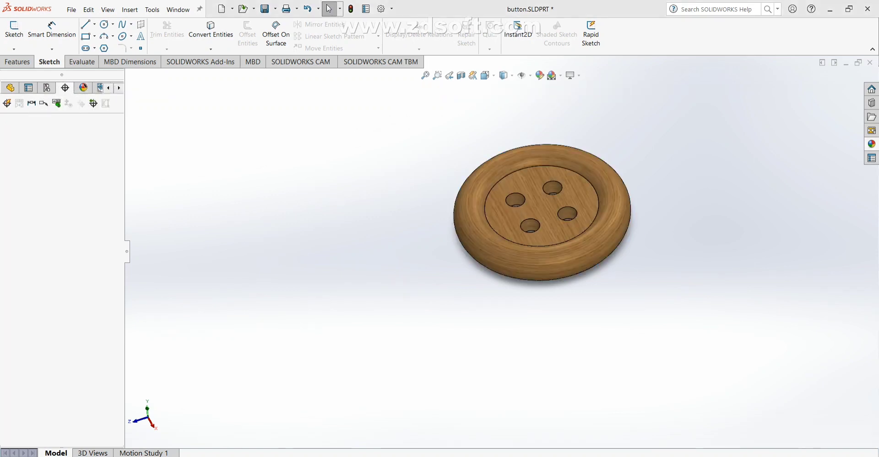
left_click(83, 88)
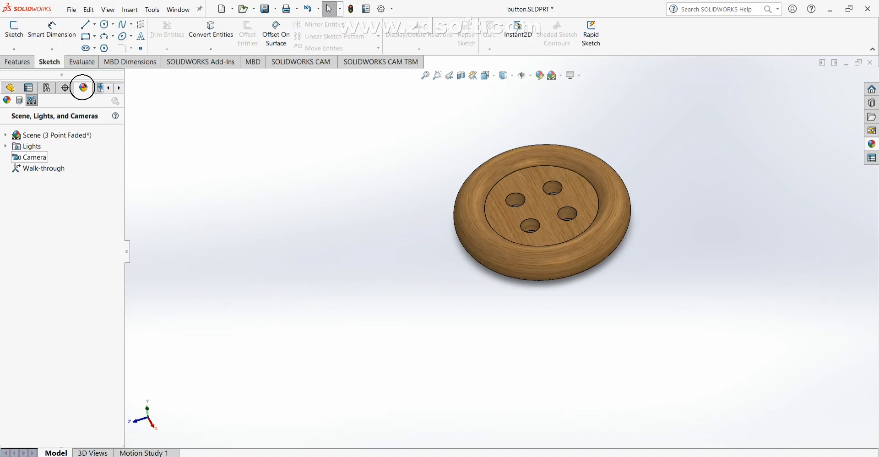
Edit the button's appearance, trying polished oak 2d and switching back to satin finished oak 2d.
left_click(7, 99)
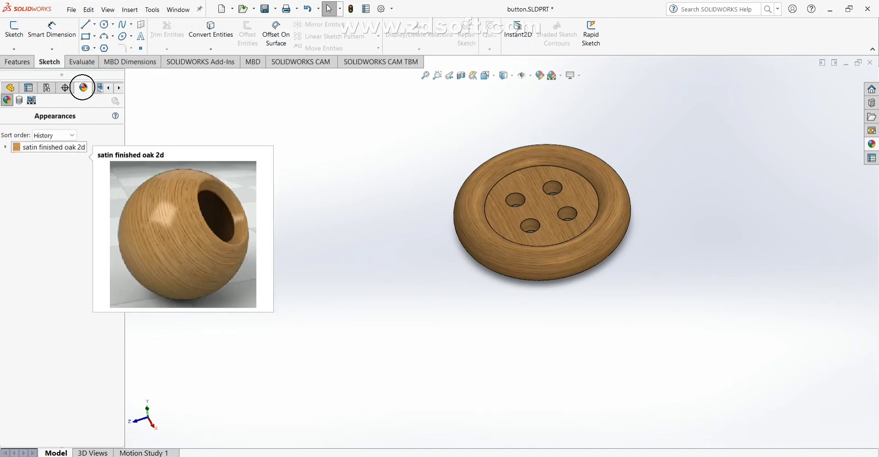
left_click(51, 147)
left_click(6, 147)
left_click(43, 158)
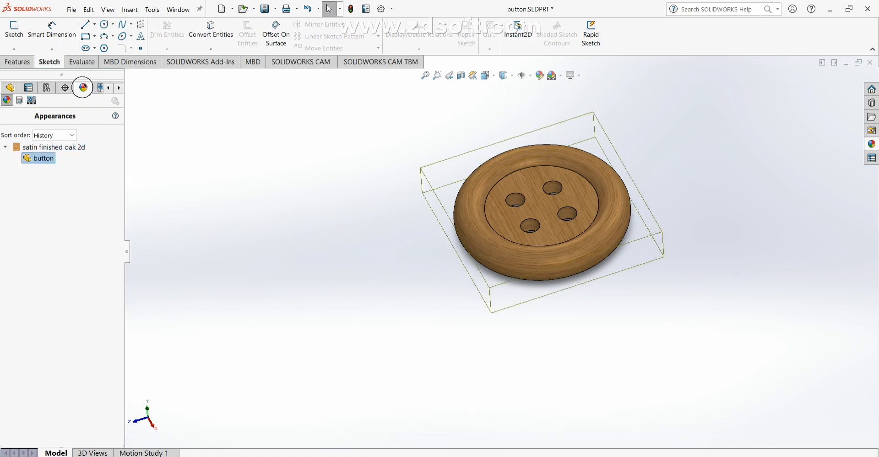
right_click(41, 157)
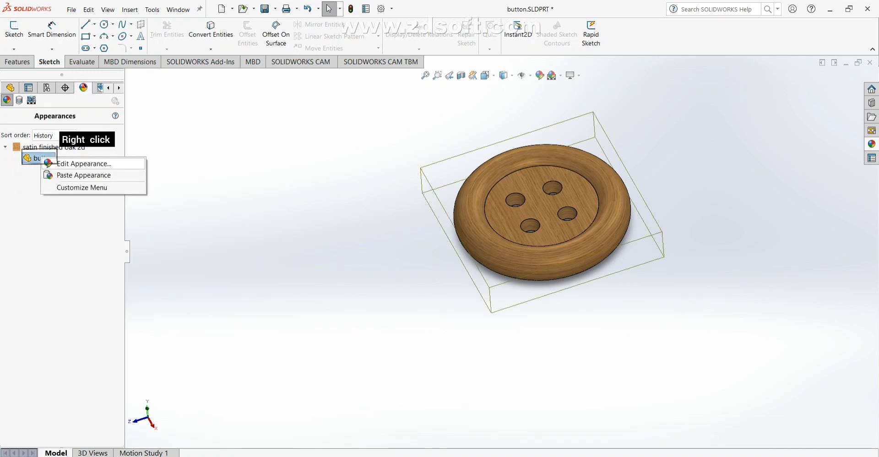
left_click(73, 164)
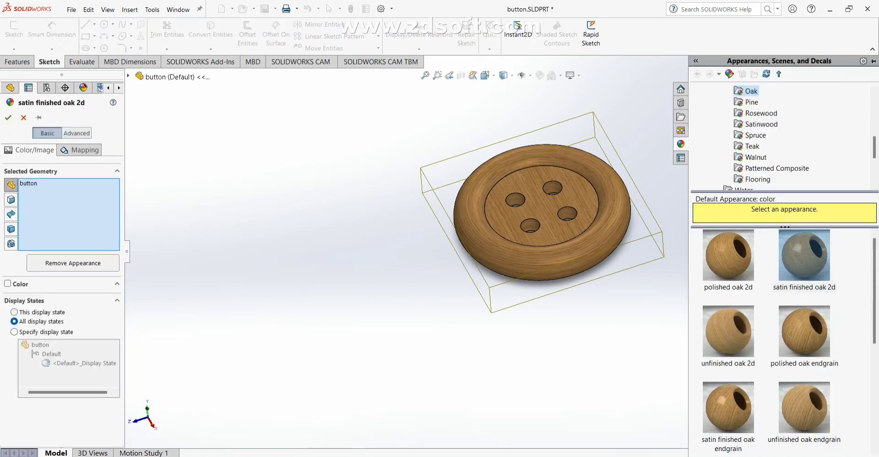
left_click(728, 255)
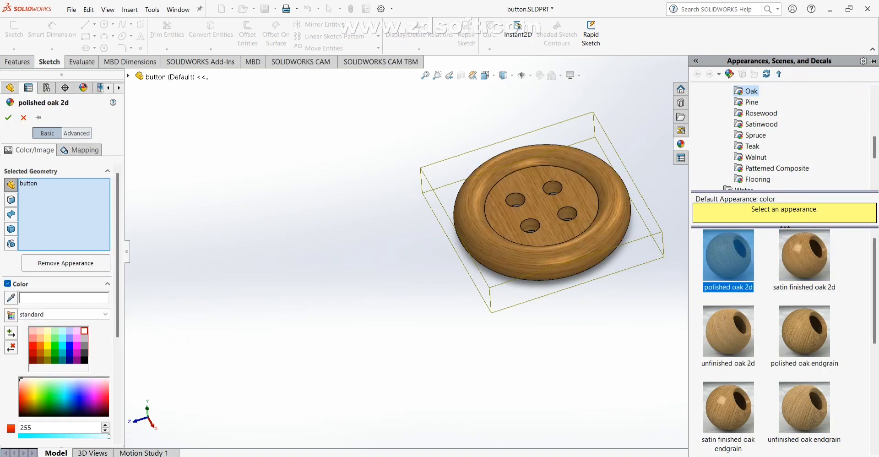
left_click(805, 256)
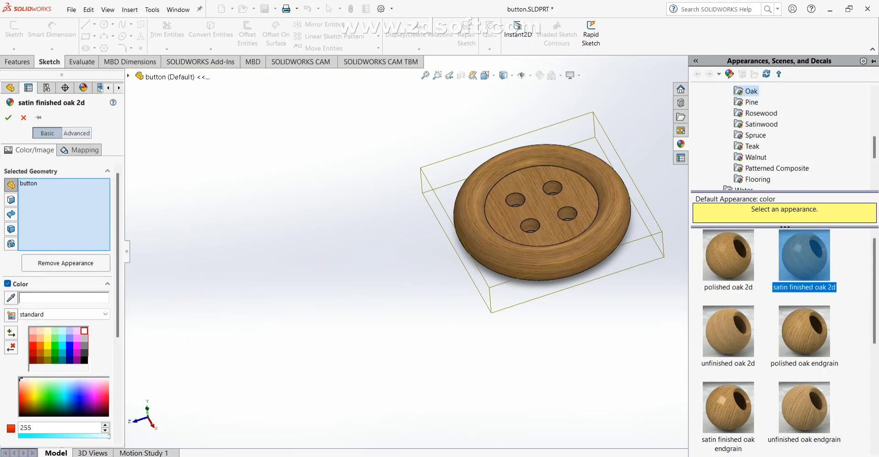
Try red and a dark tint with the red value at 64, then set the appearance color to white and accept it.
left_click(33, 346)
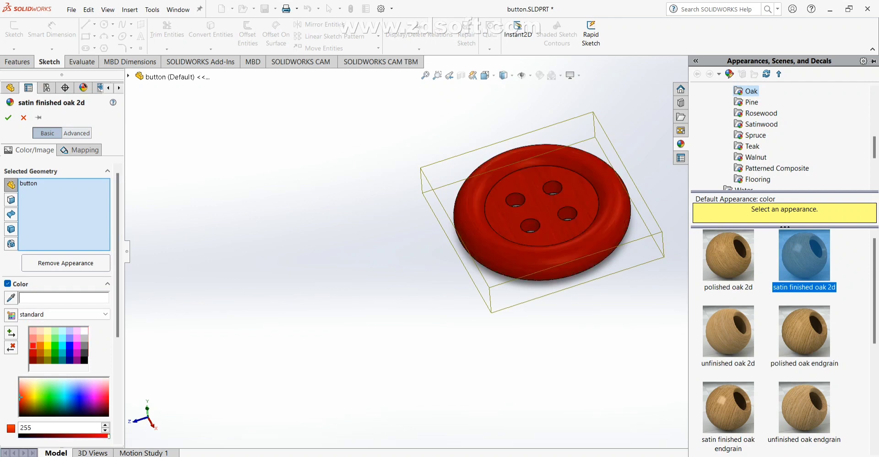
left_click(42, 436)
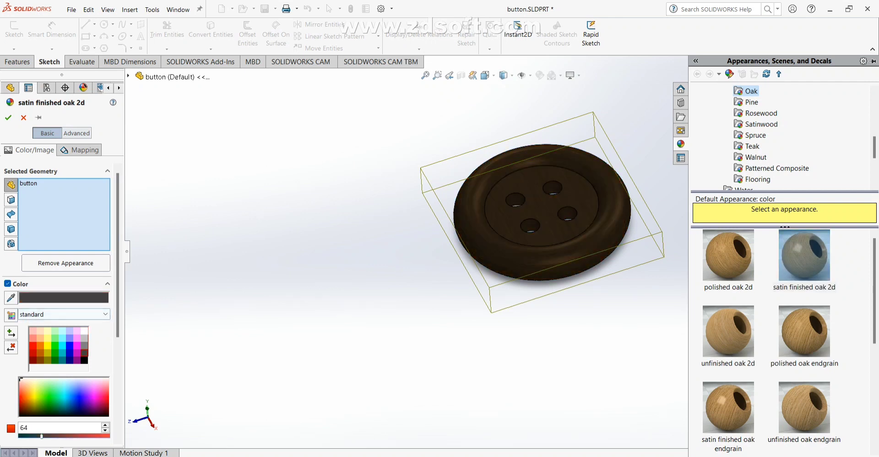
left_click(77, 331)
left_click(85, 330)
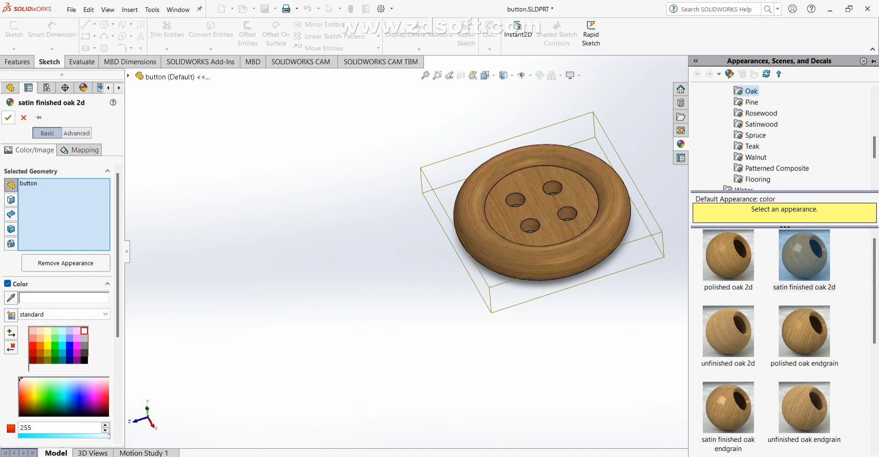
left_click(9, 117)
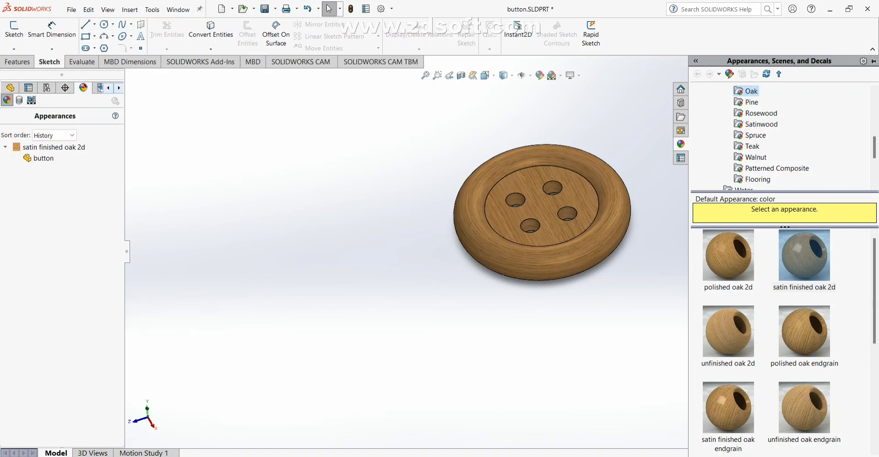
Reveal the remaining managers beyond the DisplayManager.
left_click(119, 88)
left_click(119, 88)
left_click(119, 88)
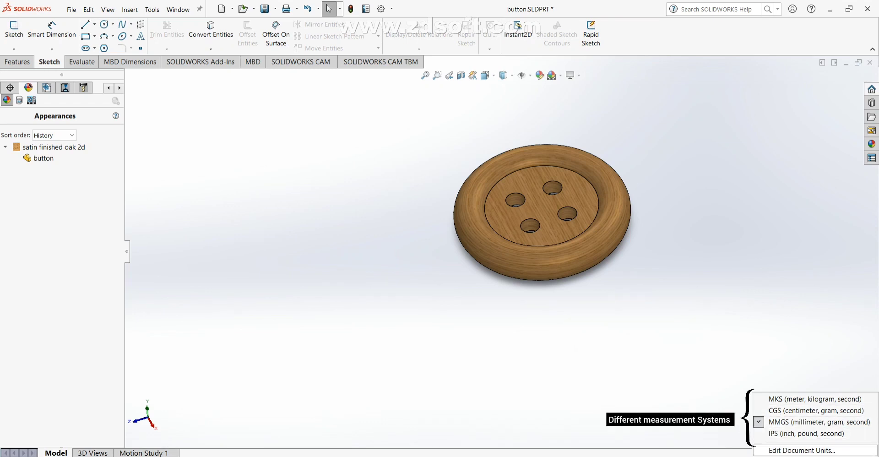
Open Sketch3 under Cut-Extrude1 for editing and examine the hole's dimensions in the current unit system.
left_click(802, 451)
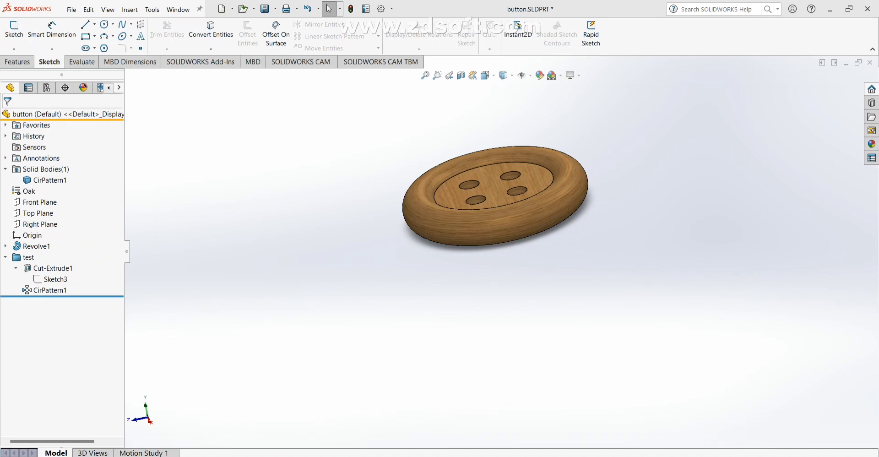
right_click(55, 279)
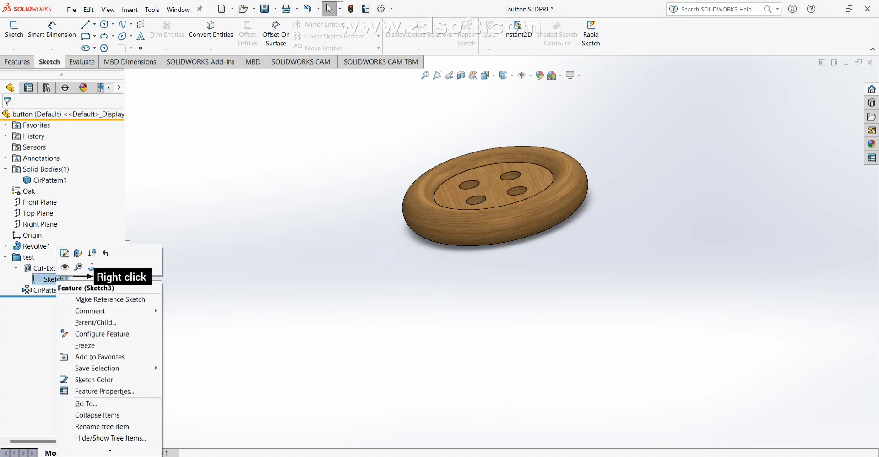
left_click(65, 253)
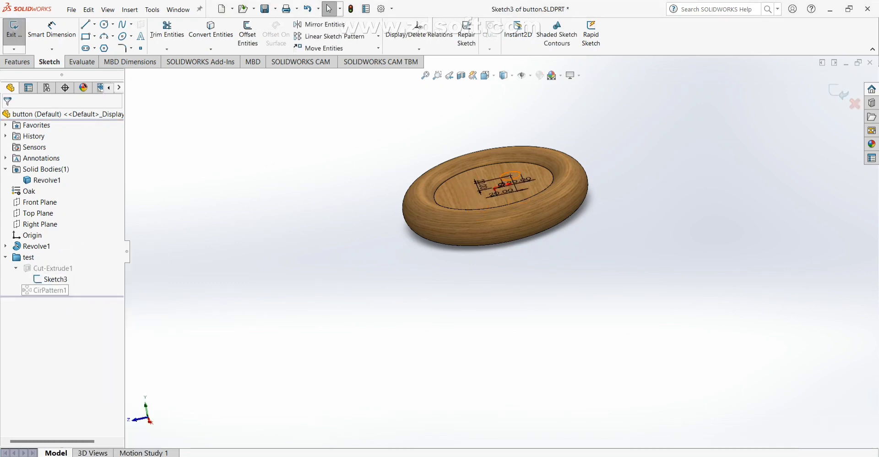
scroll(542, 197, "up", 3)
scroll(346, 217, "down", 4)
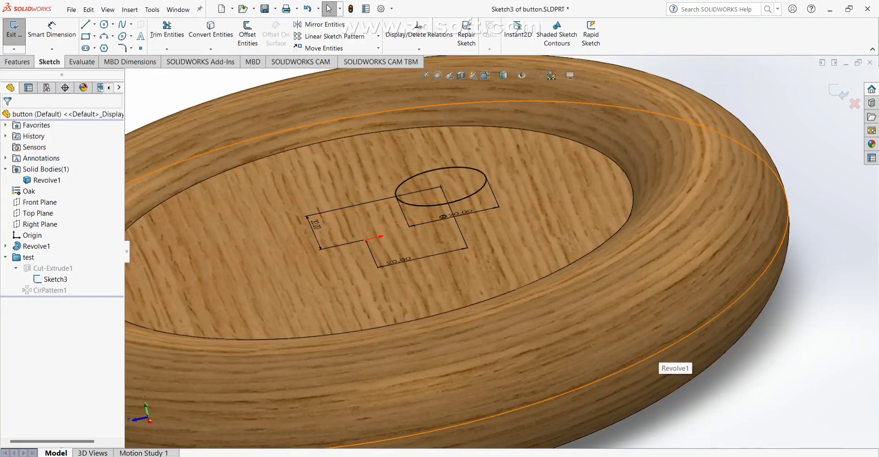
Switch the document's unit system to IPS (inch, pound, second) and reopen Sketch3 of the cut for editing.
left_click(847, 456)
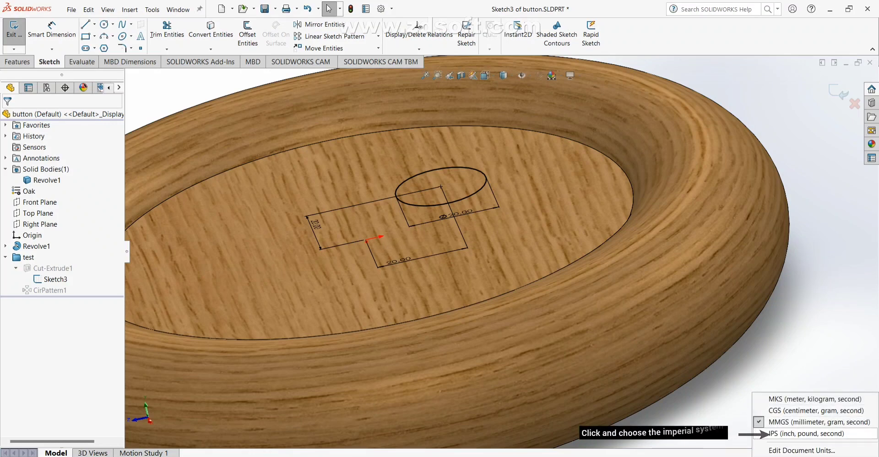
left_click(807, 434)
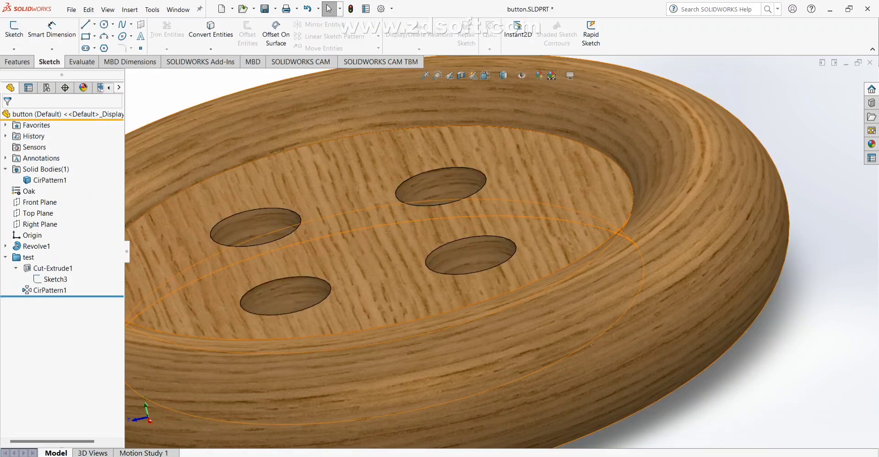
right_click(54, 279)
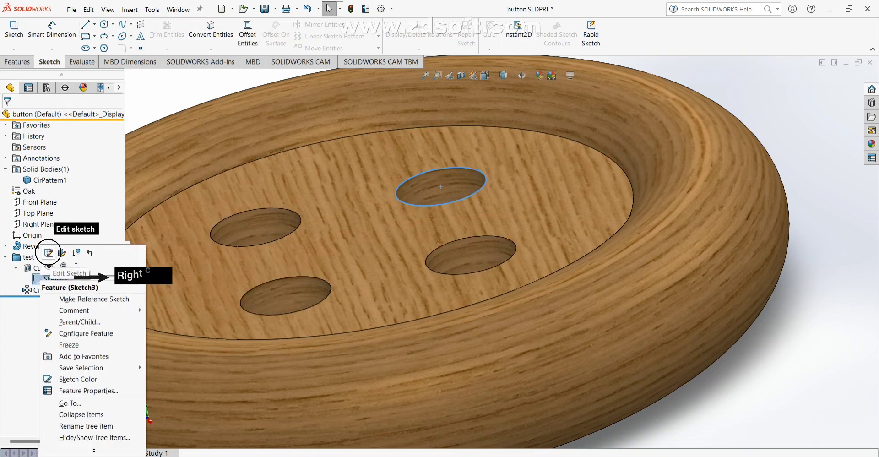
left_click(48, 252)
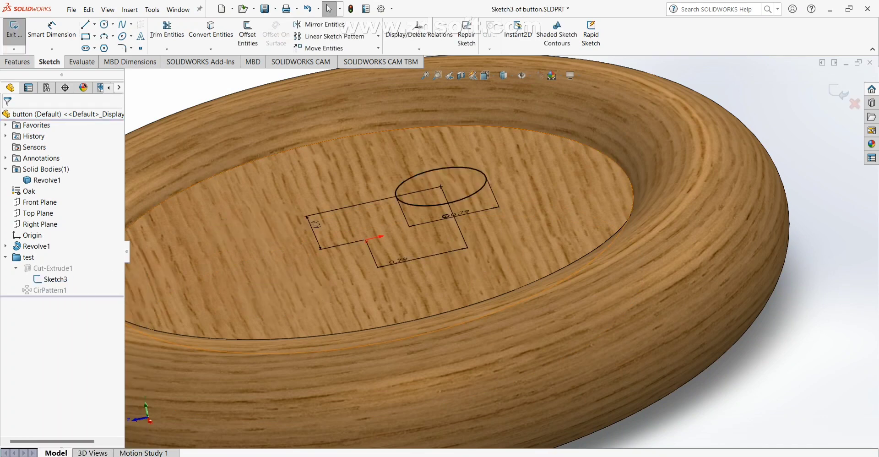
Examine the hole sketch's dimensions in inches, and exit the sketch back to the finished button.
middle_click_drag(413, 220, 405, 256)
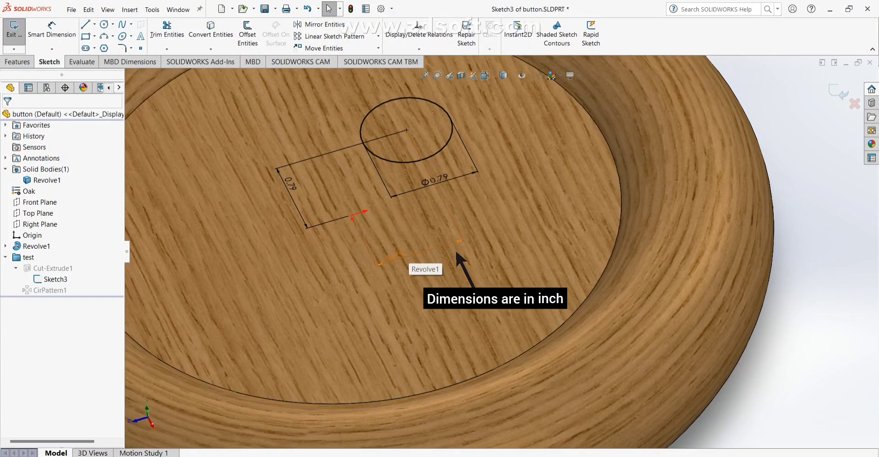
scroll(394, 260, "up", 3)
right_click(51, 278)
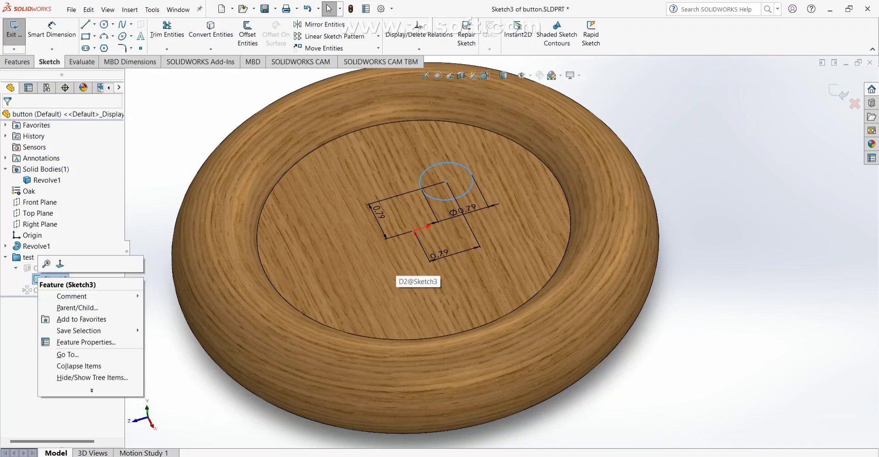
key("Escape")
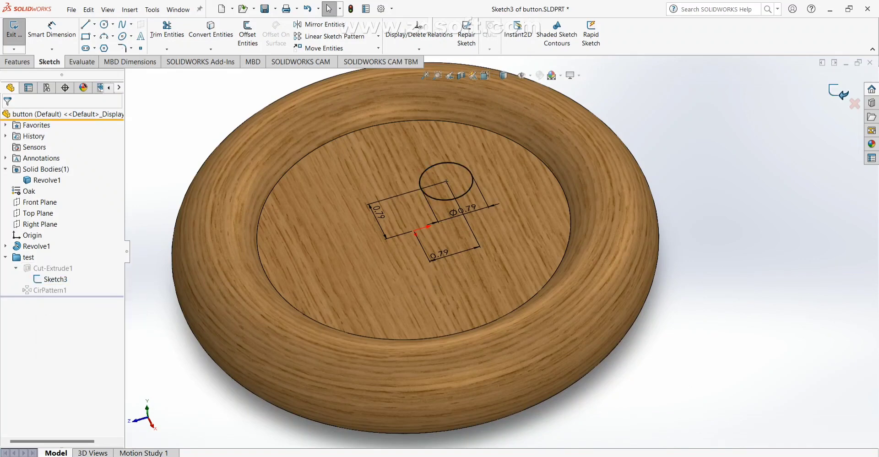
left_click(14, 28)
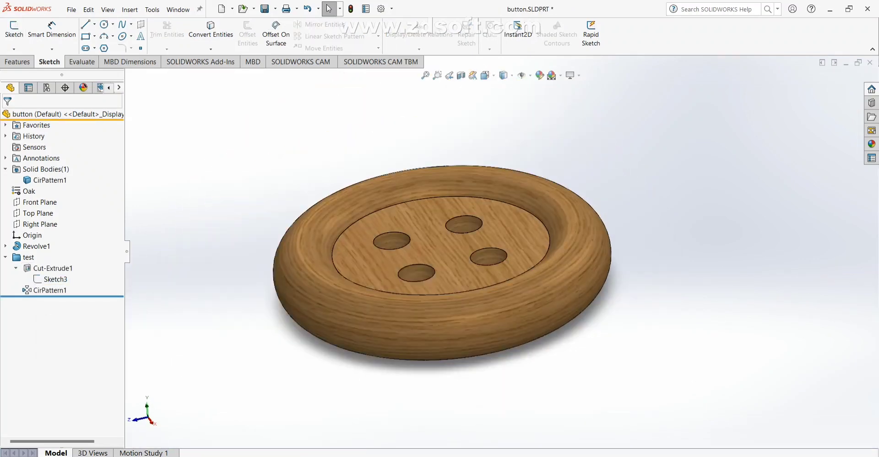